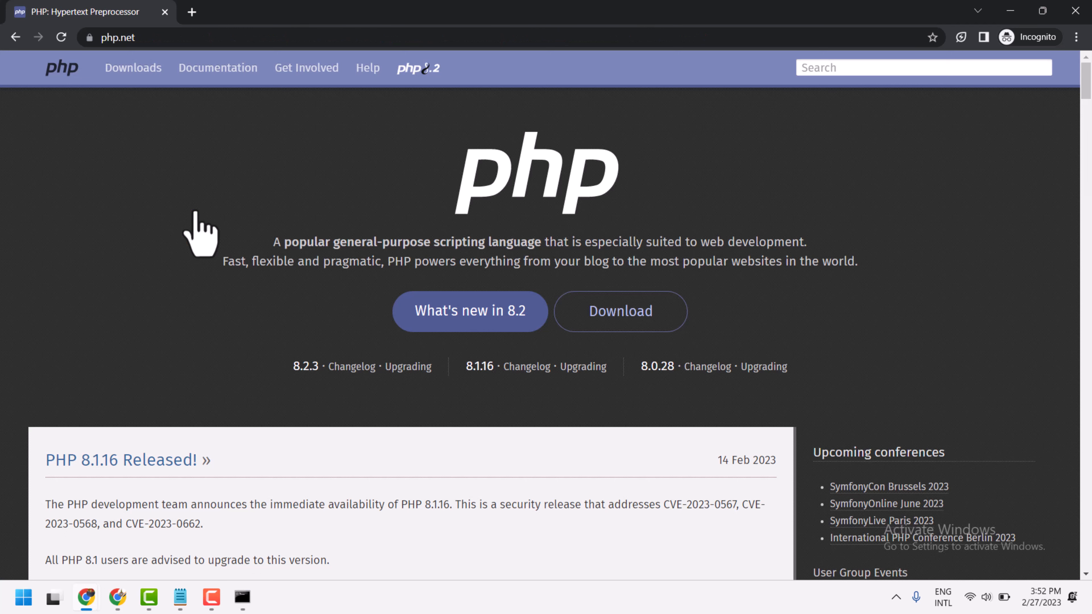
- Open the PHP download page from the php.net home page
scroll(183, 420, down, 3)
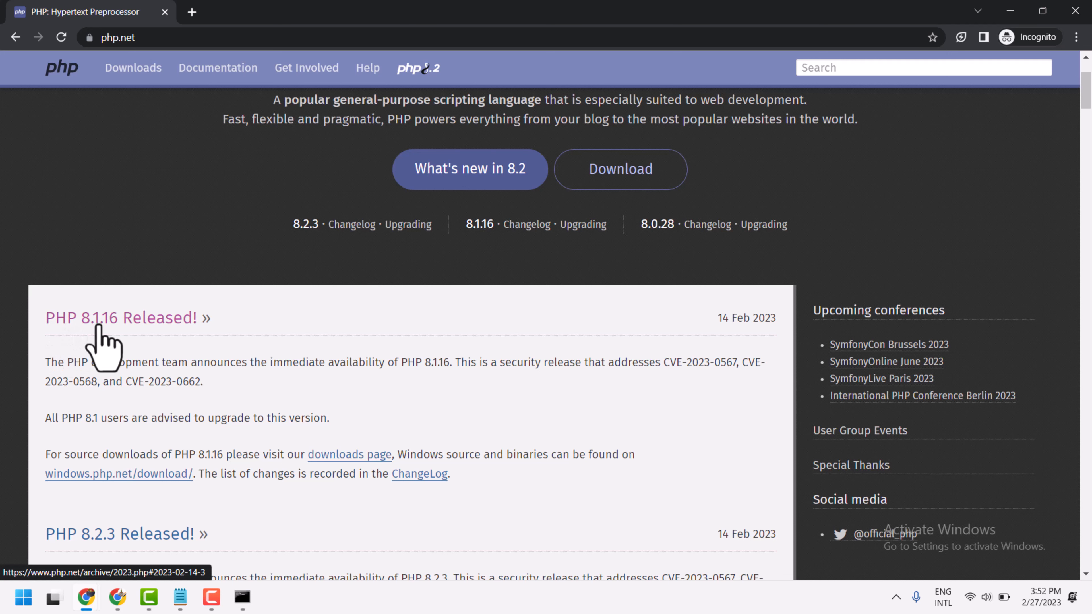
scroll(323, 349, down, 2)
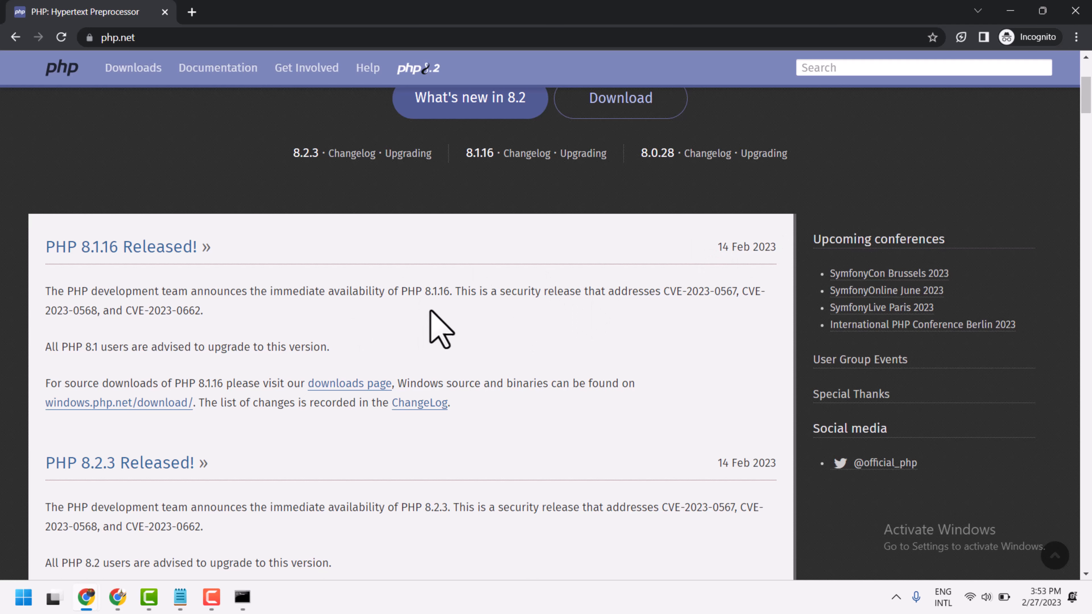
scroll(429, 309, up, 5)
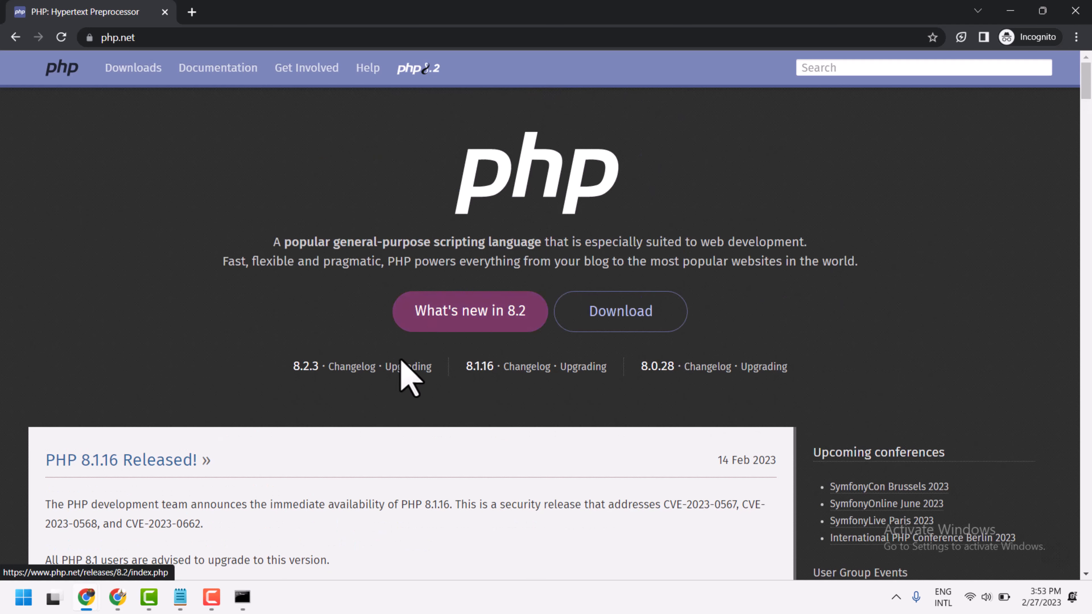
click(614, 322)
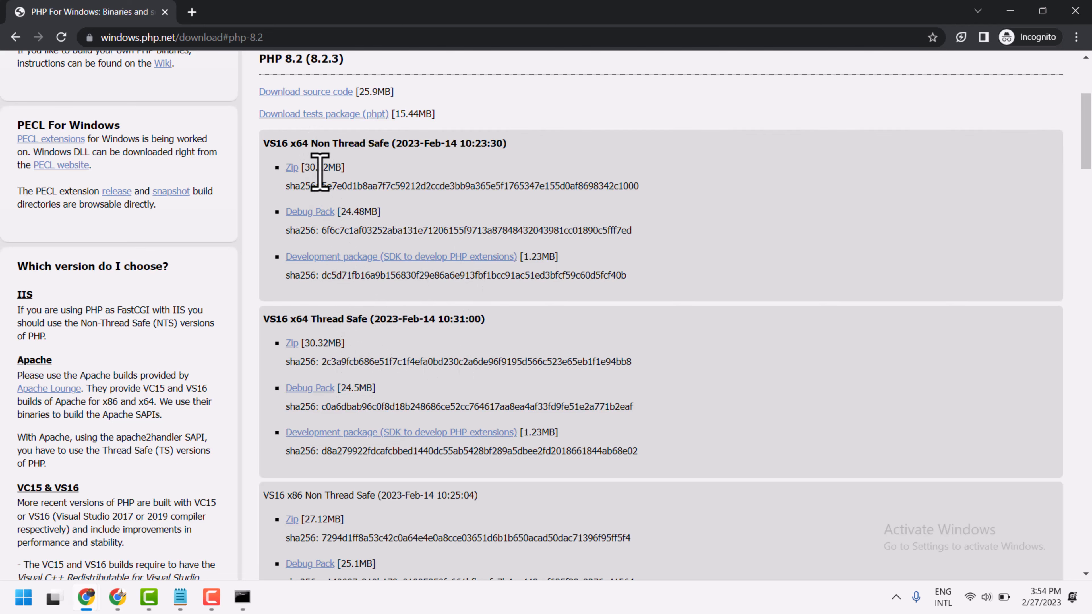
- Download the zip of the PHP 8.2.3 VS16 x64 Thread Safe build for Windows
scroll(665, 249, down, 5)
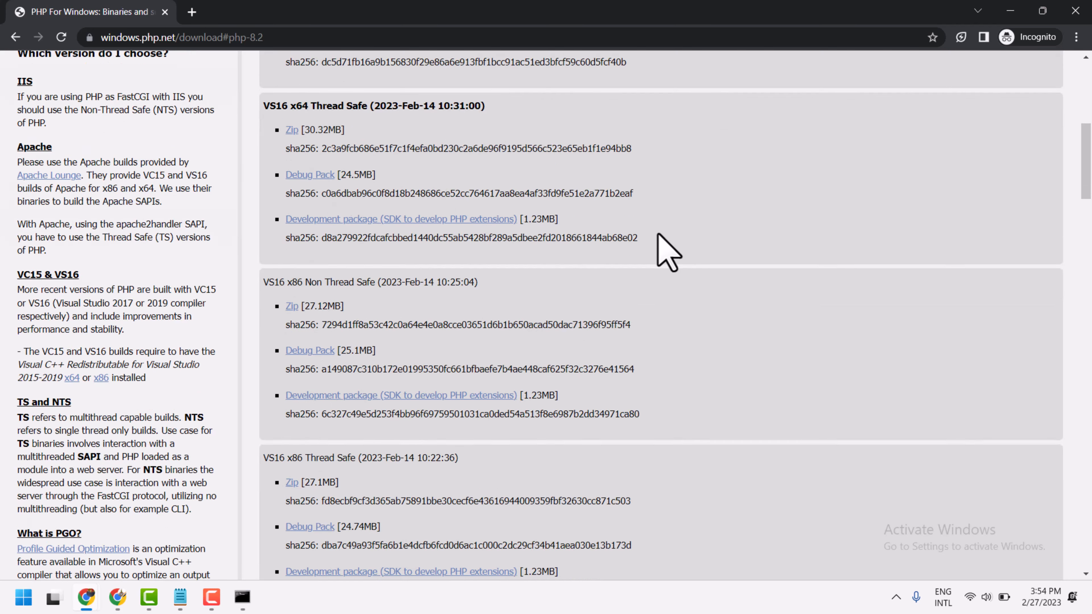
scroll(666, 249, up, 3)
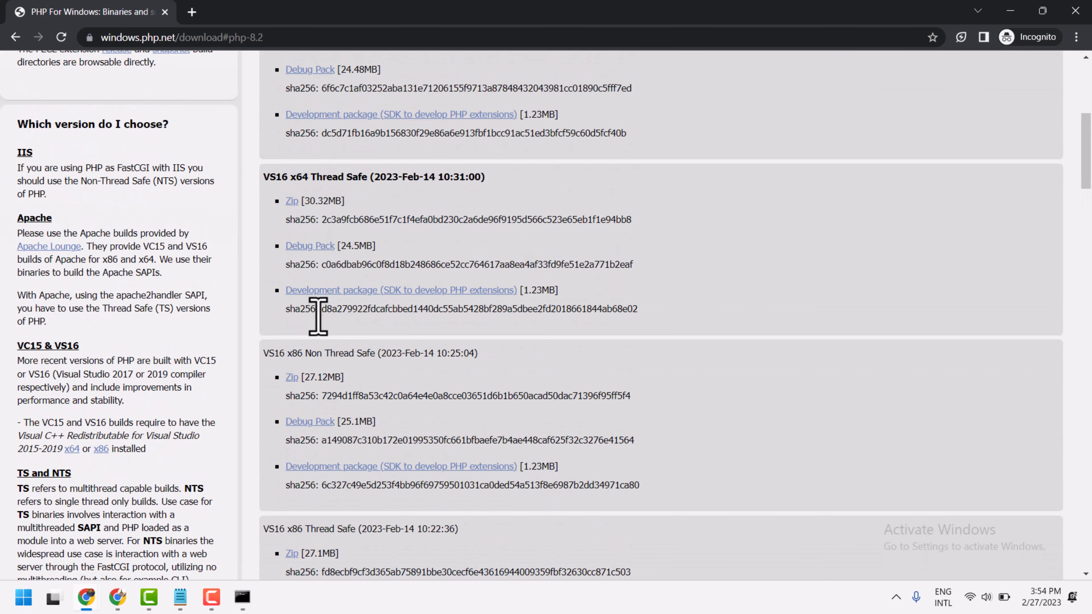
scroll(354, 244, up, 3)
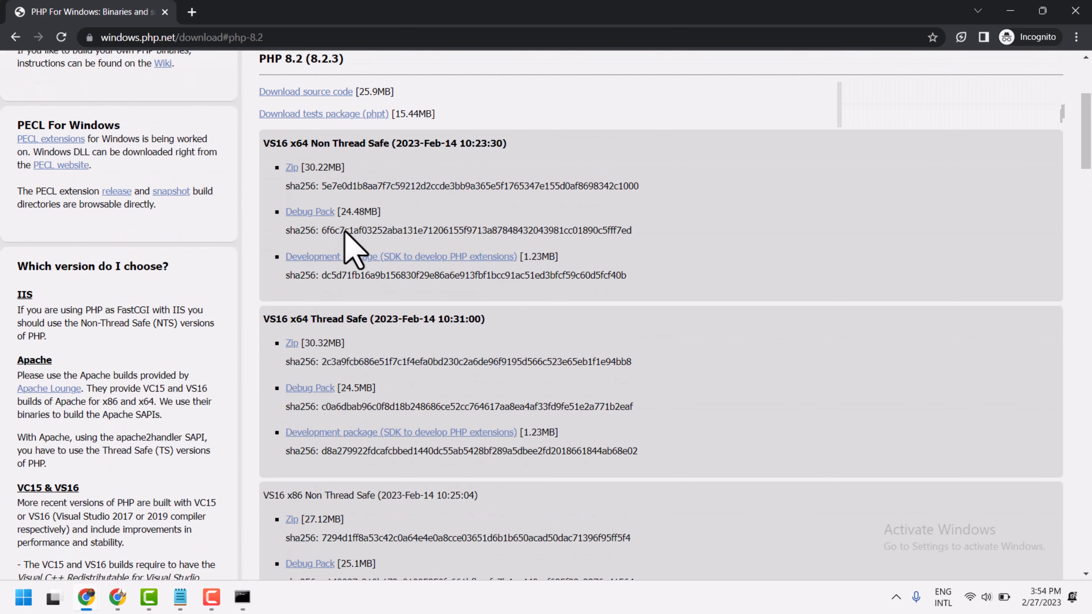
click(291, 344)
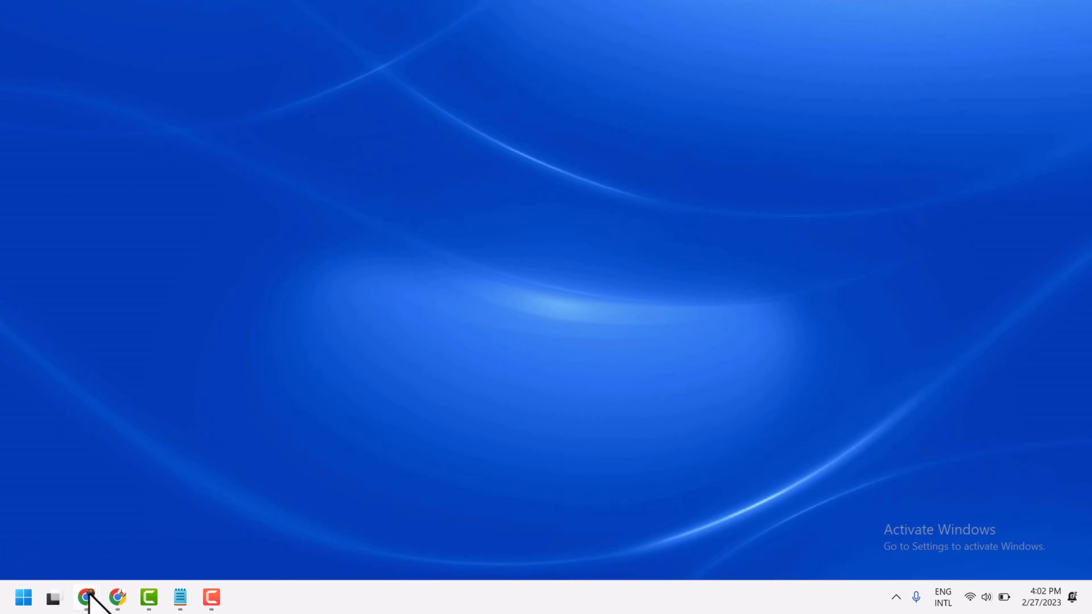
- Return to the PHP For Windows browser window and show the downloaded PHP zip in its folder
mouse_move(89, 595)
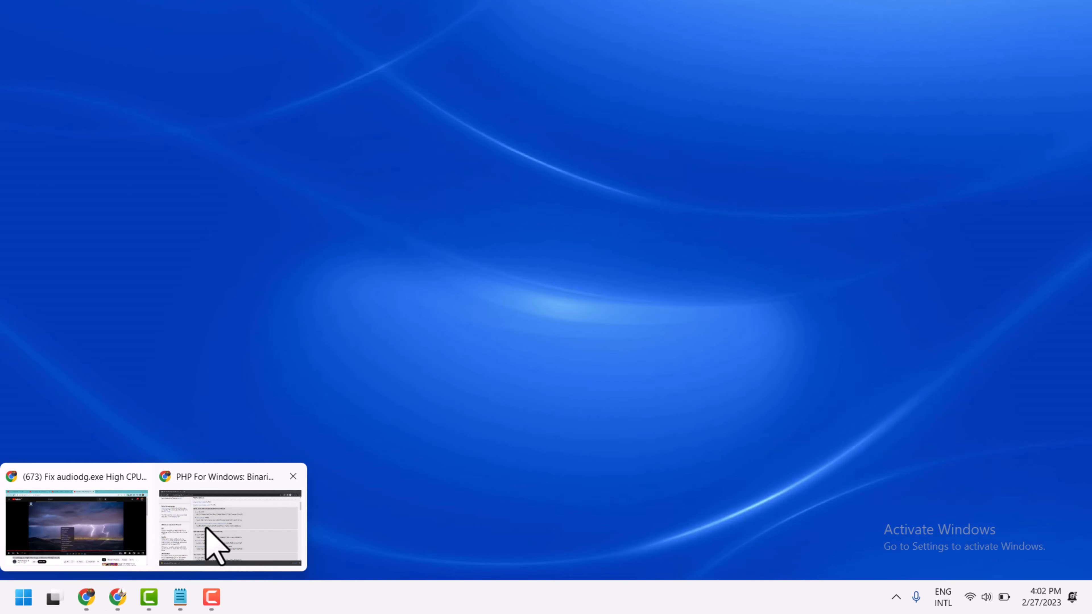
click(208, 540)
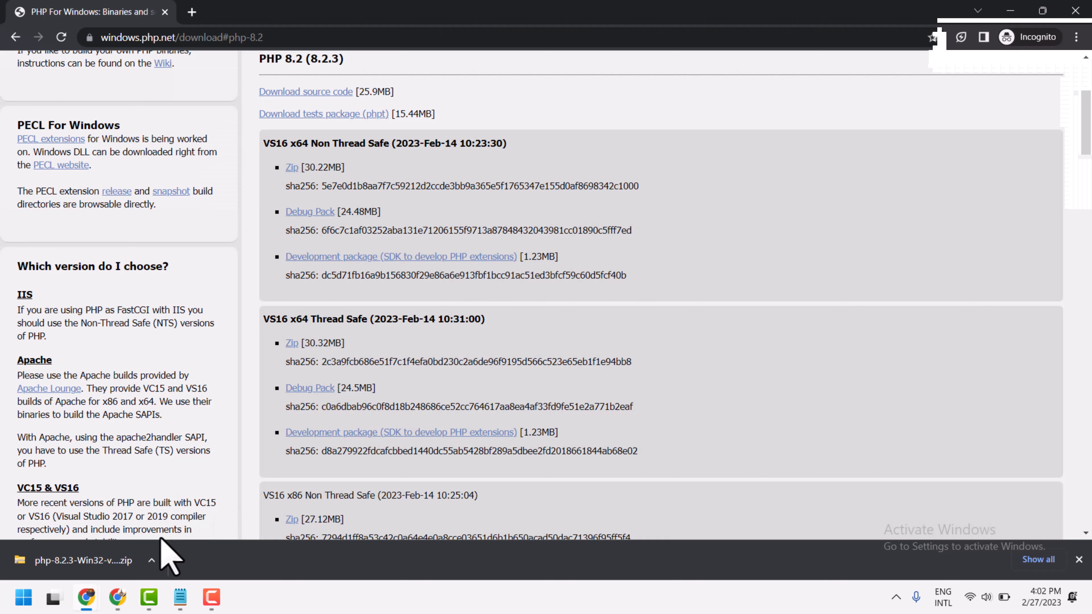
click(152, 560)
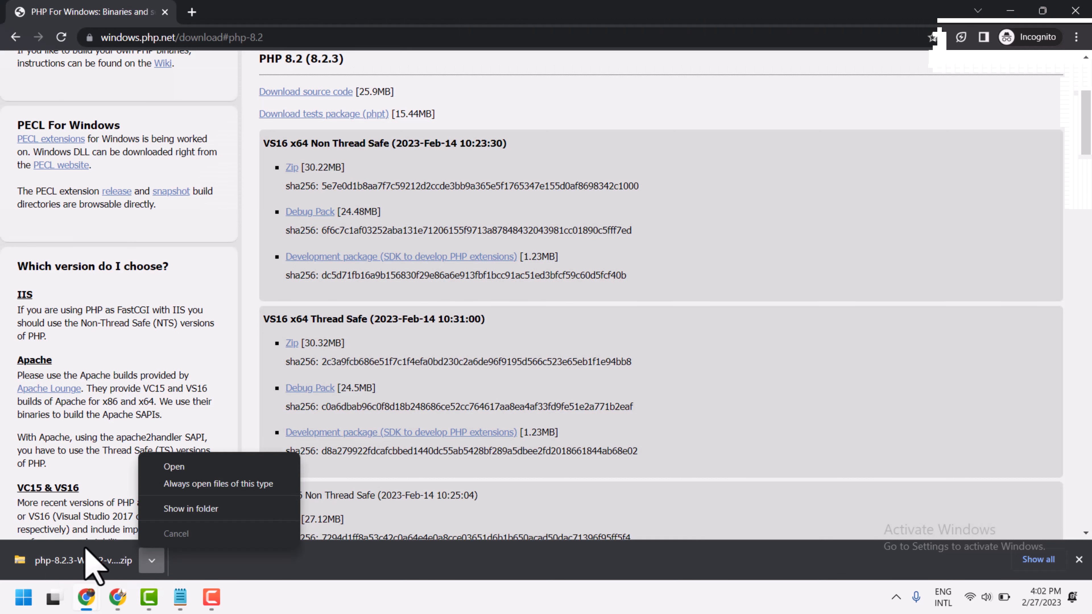
click(202, 510)
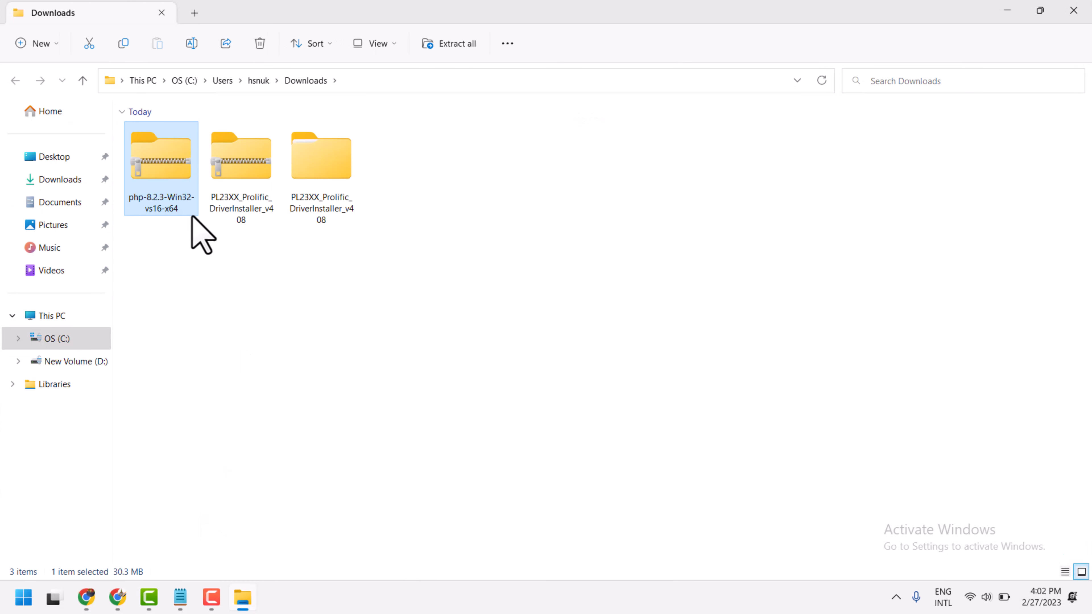
- Extract the php-8.2.3-Win32-vs16-x64 archive to the proposed folder in Downloads and look through the extracted files
right_click(175, 184)
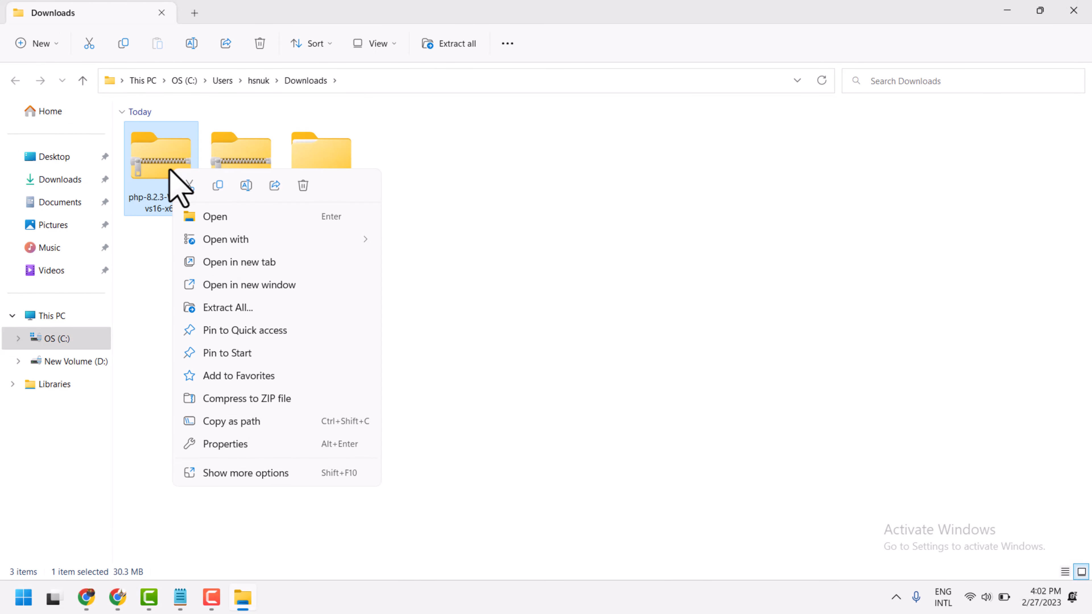
click(207, 308)
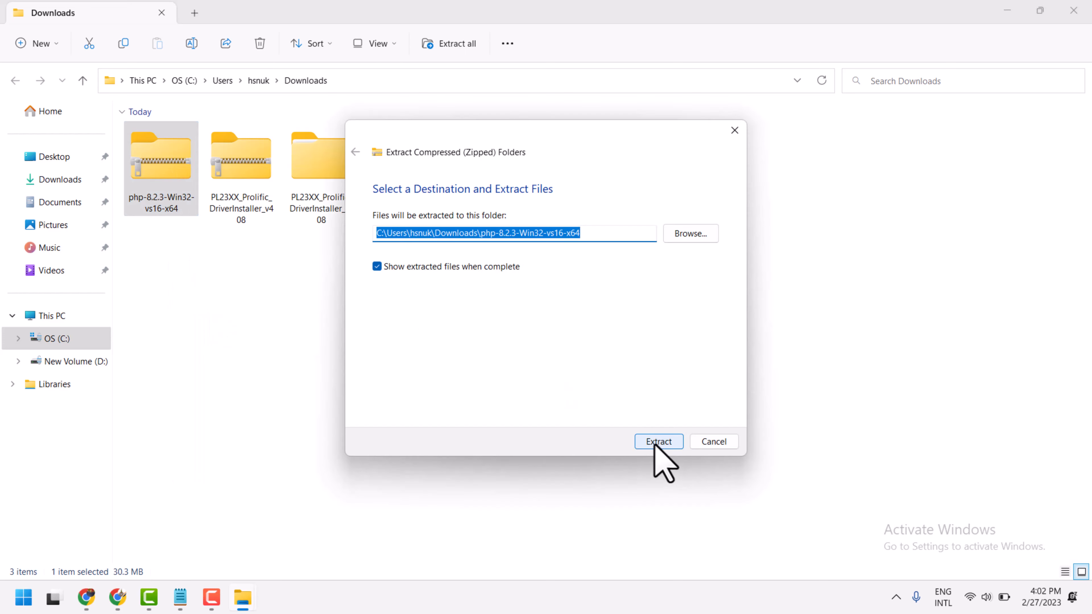
click(655, 443)
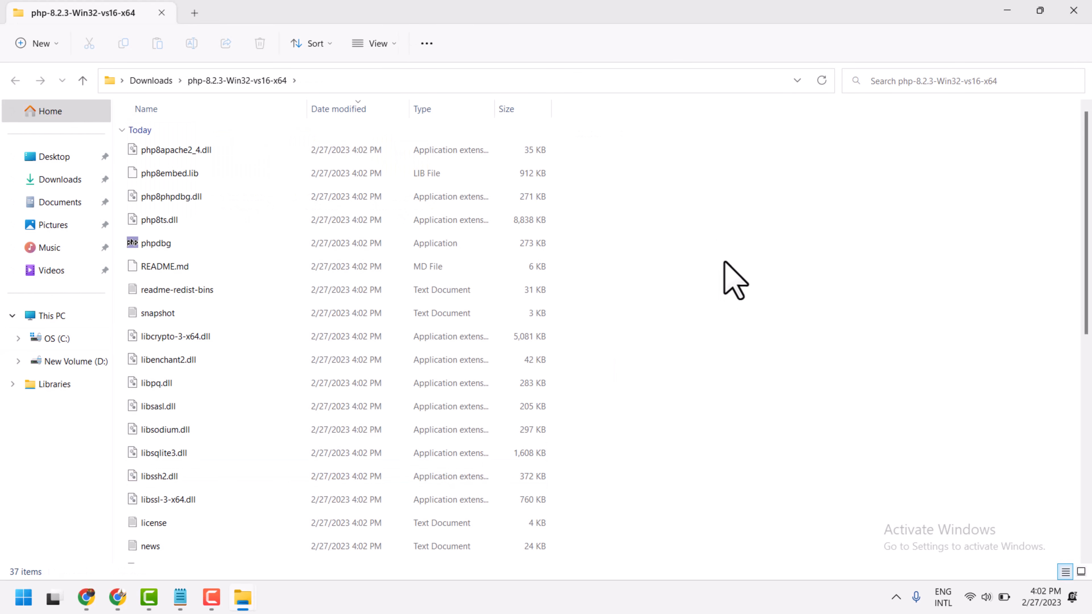
scroll(664, 309, down, 6)
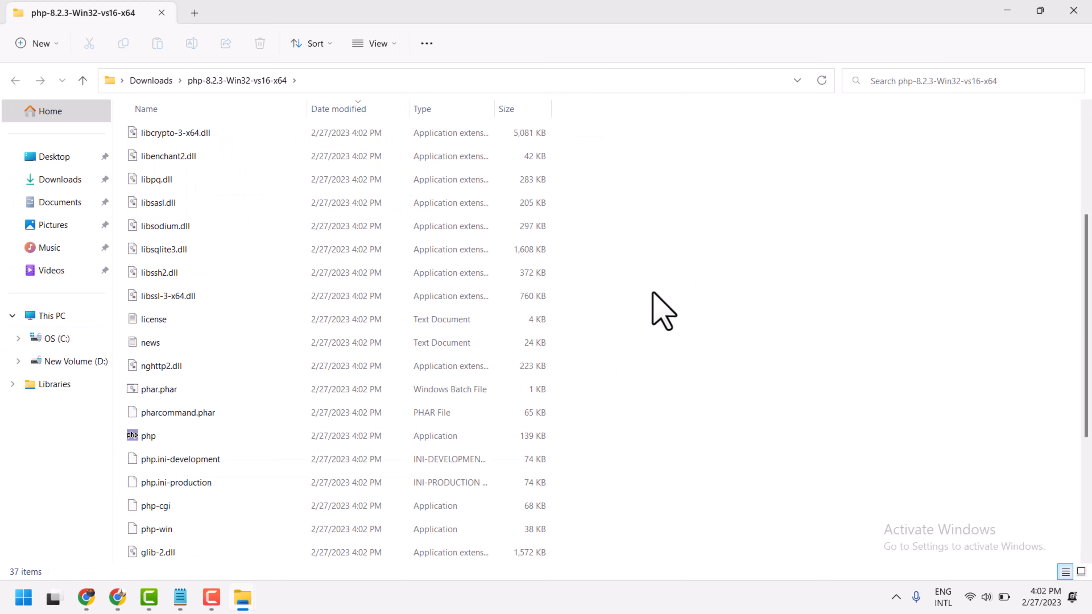
- Rename the PHP zip archive in the Downloads folder to php-8.2.3
mouse_move(243, 597)
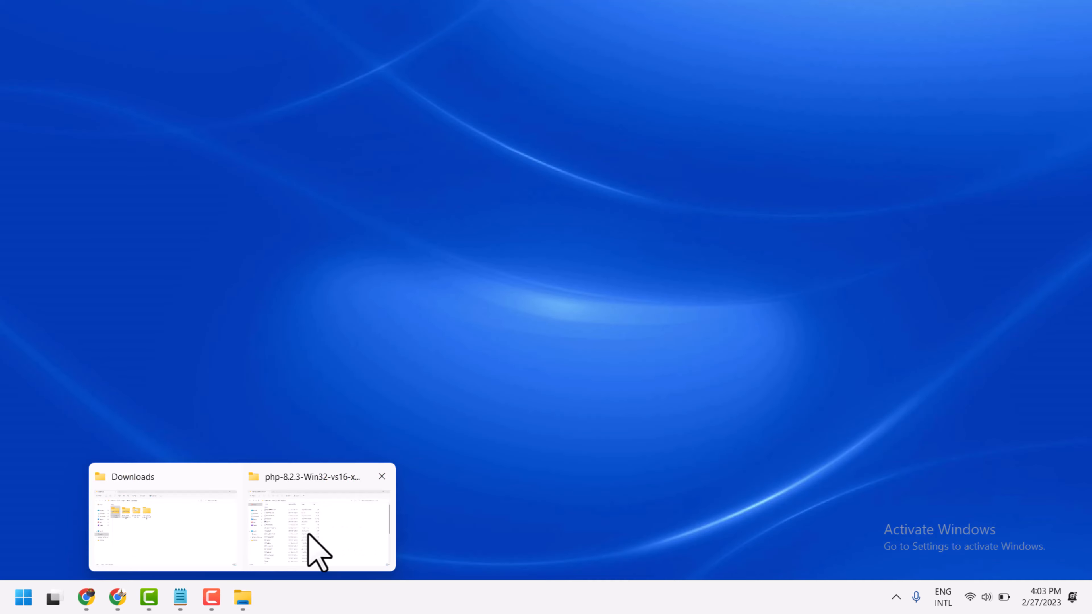
click(178, 521)
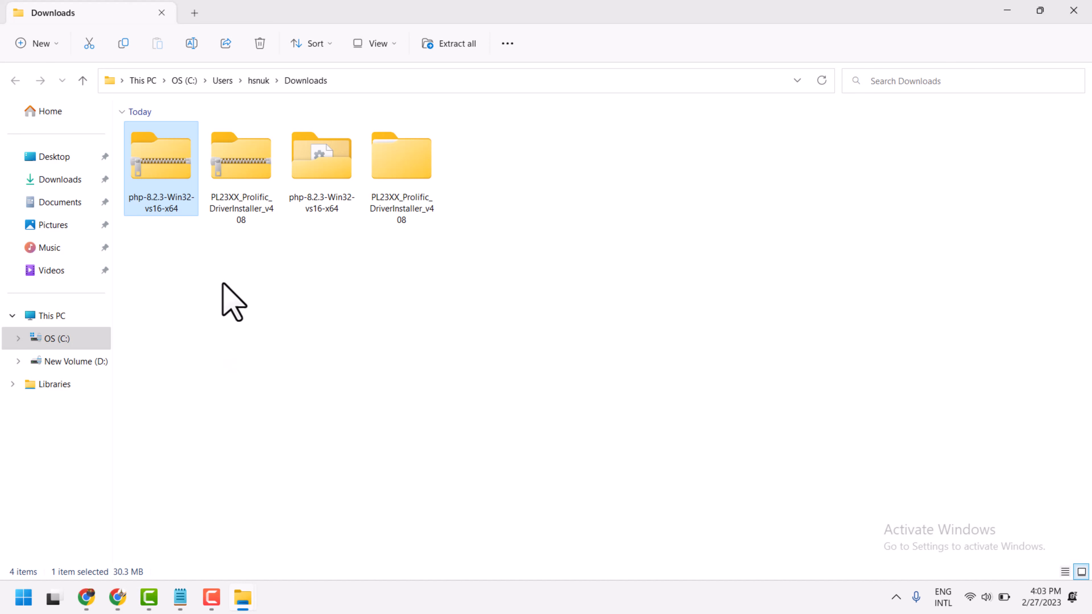
right_click(161, 199)
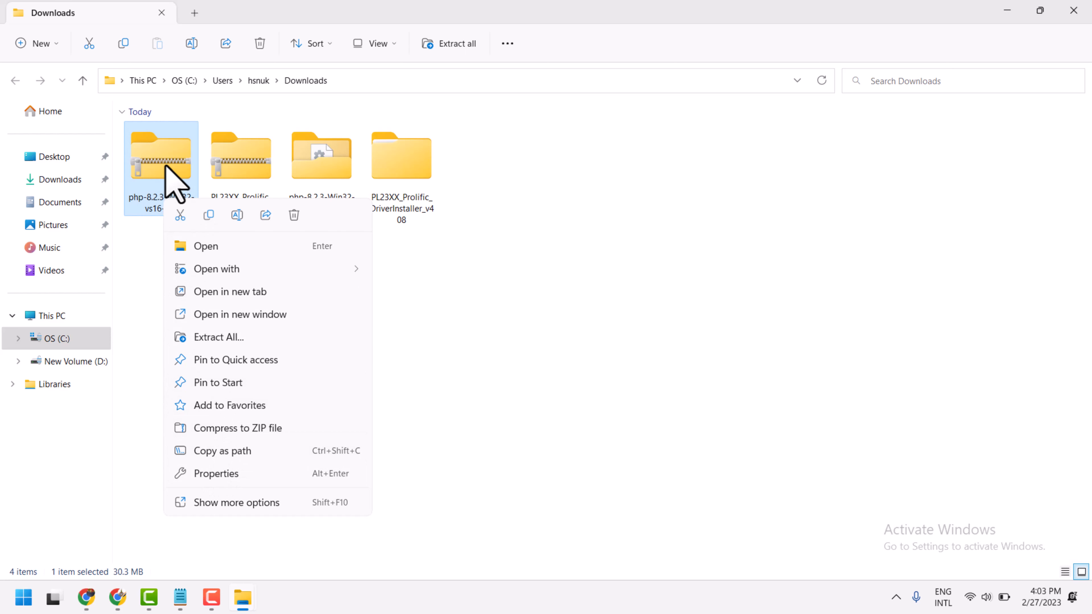
click(237, 215)
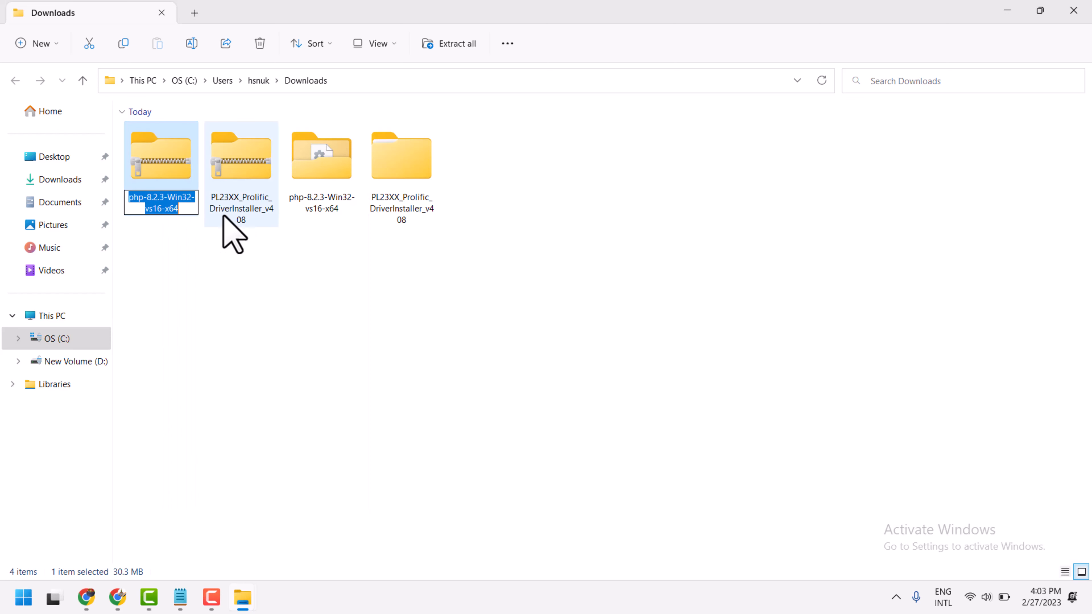
click(190, 201)
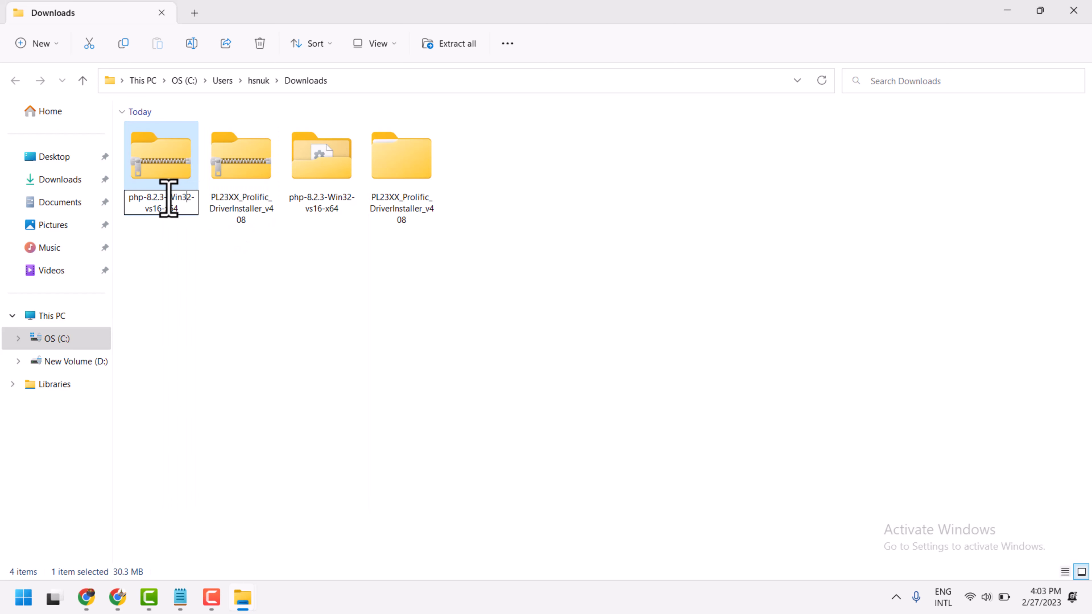
drag(166, 198, 190, 215)
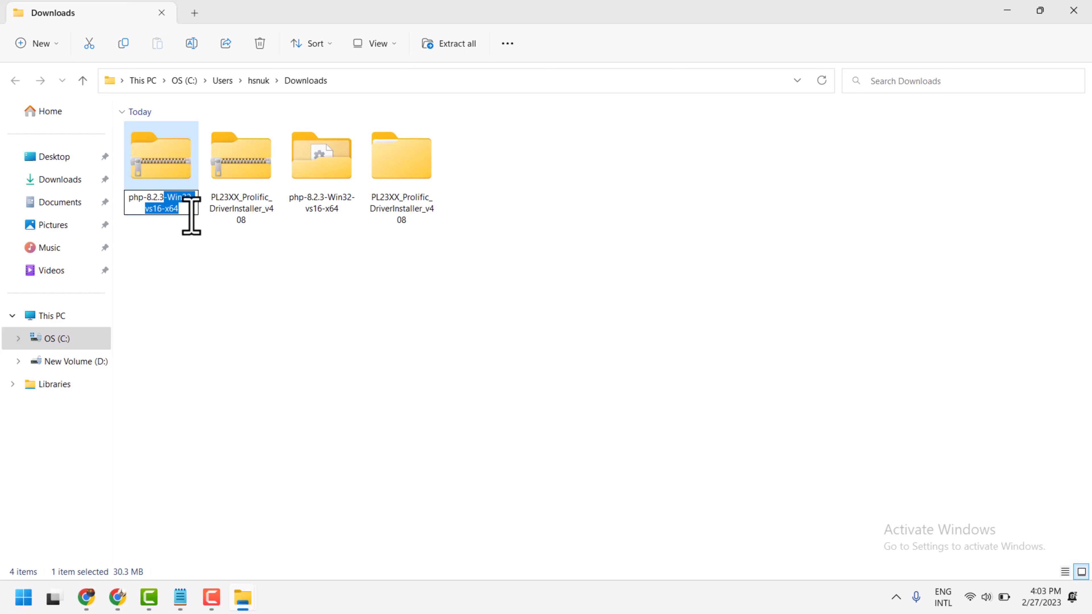
key(BackSpace)
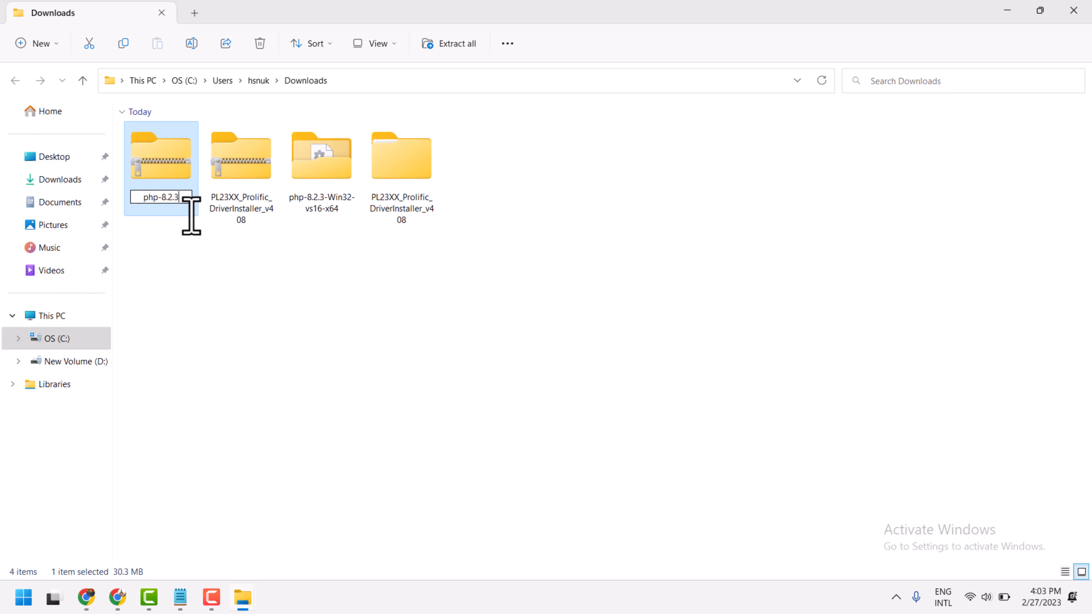
click(157, 313)
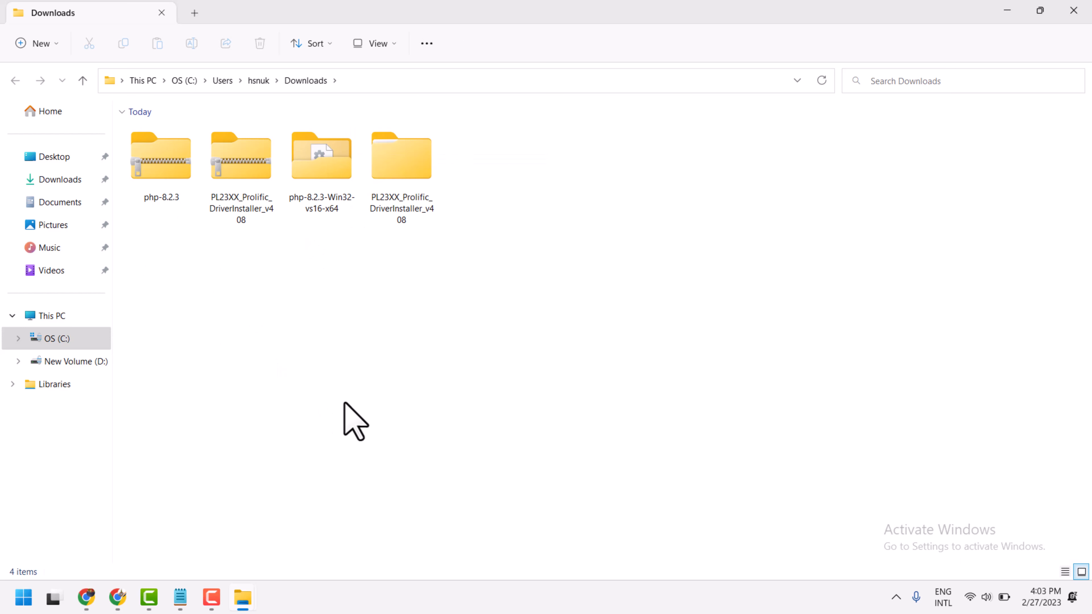
- Rename the extracted PHP folder in Downloads to php-8.2.3
right_click(320, 185)
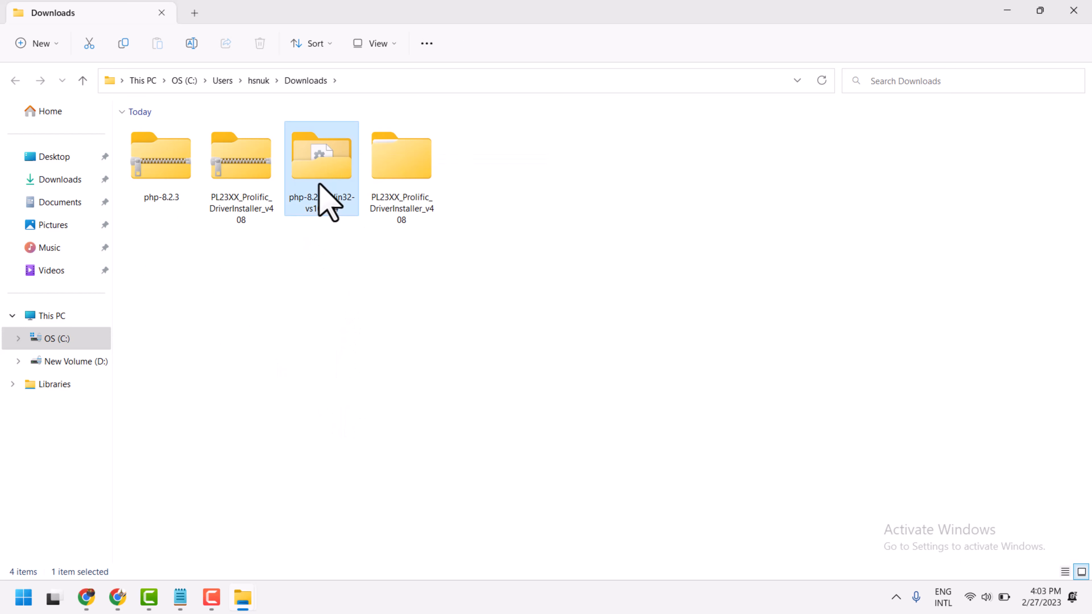
click(396, 199)
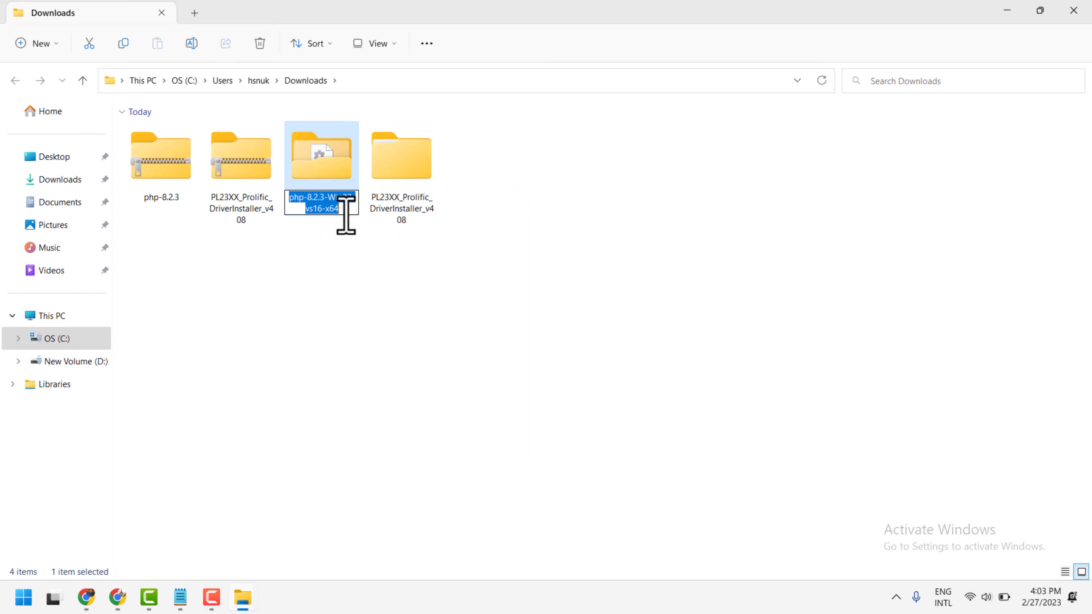
drag(335, 198, 345, 214)
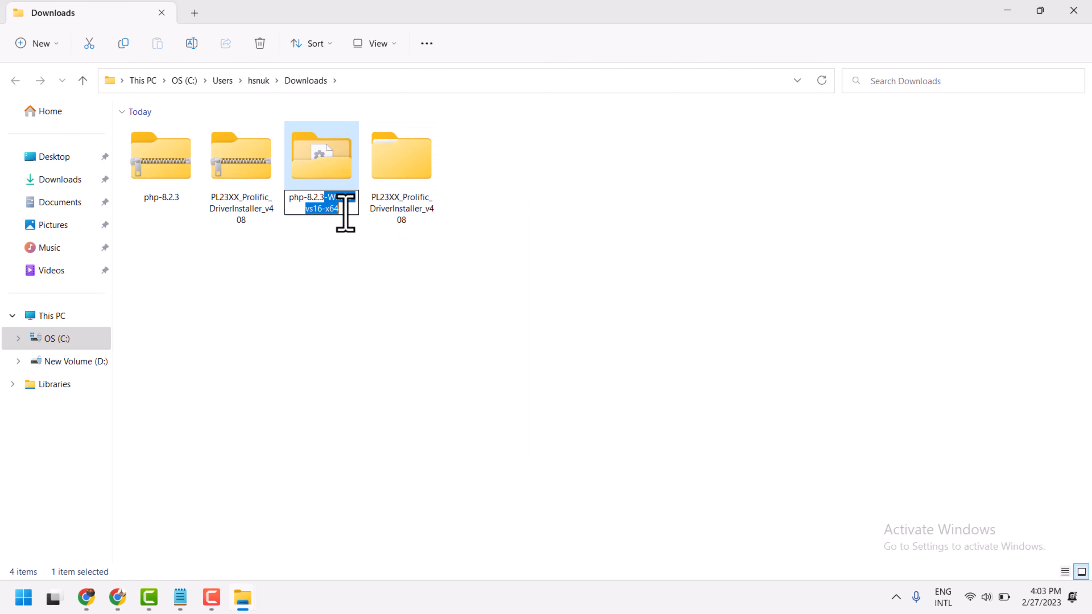
key(BackSpace)
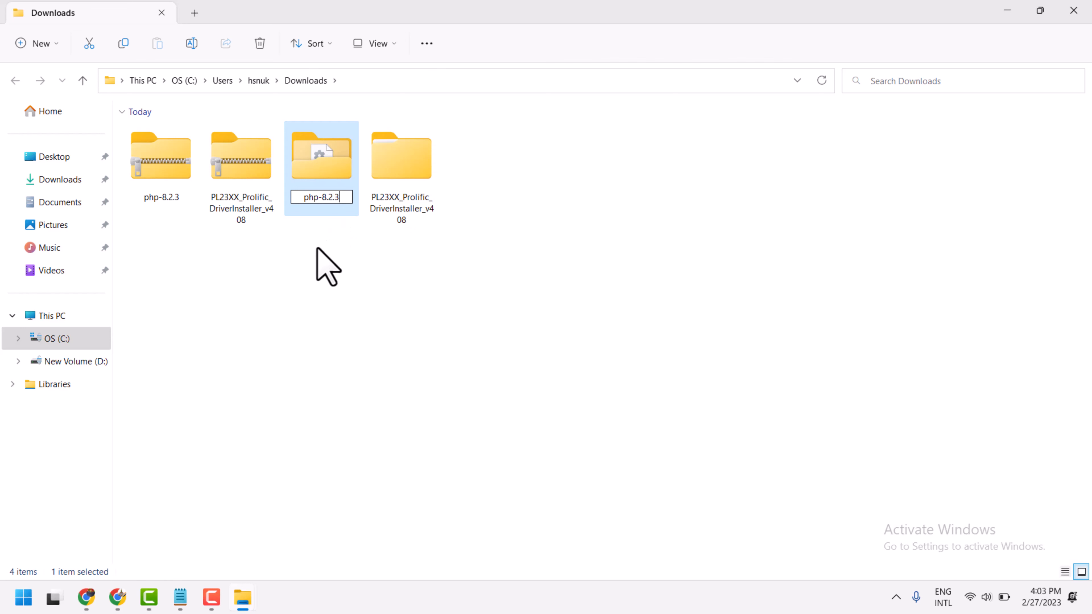
click(327, 175)
- Copy the extracted php-8.2.3 folder into C:\Program Files, granting administrator permission, and open the copy
right_click(321, 160)
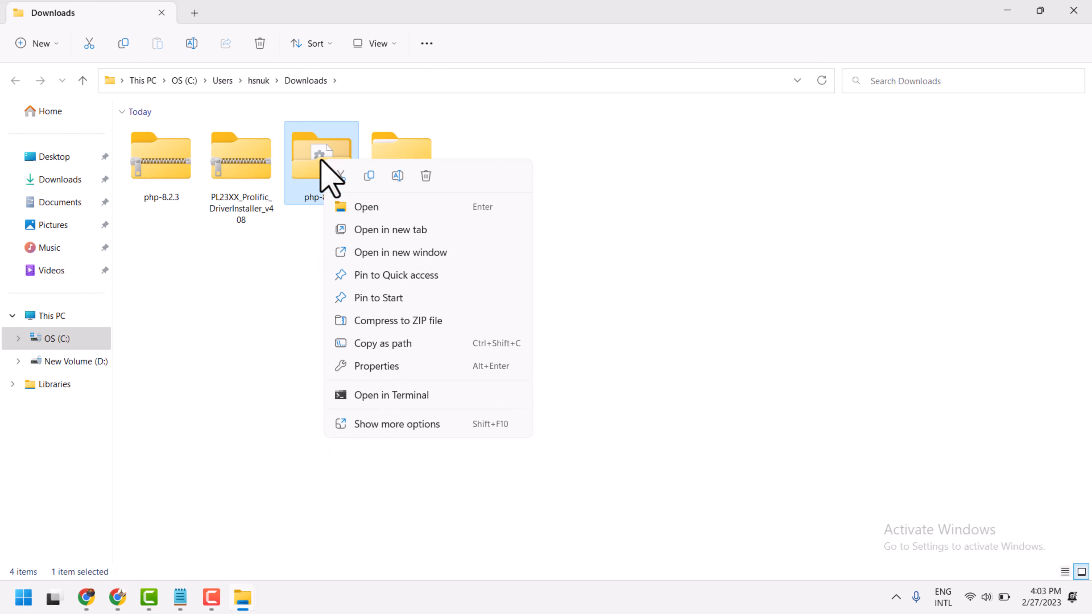
click(369, 176)
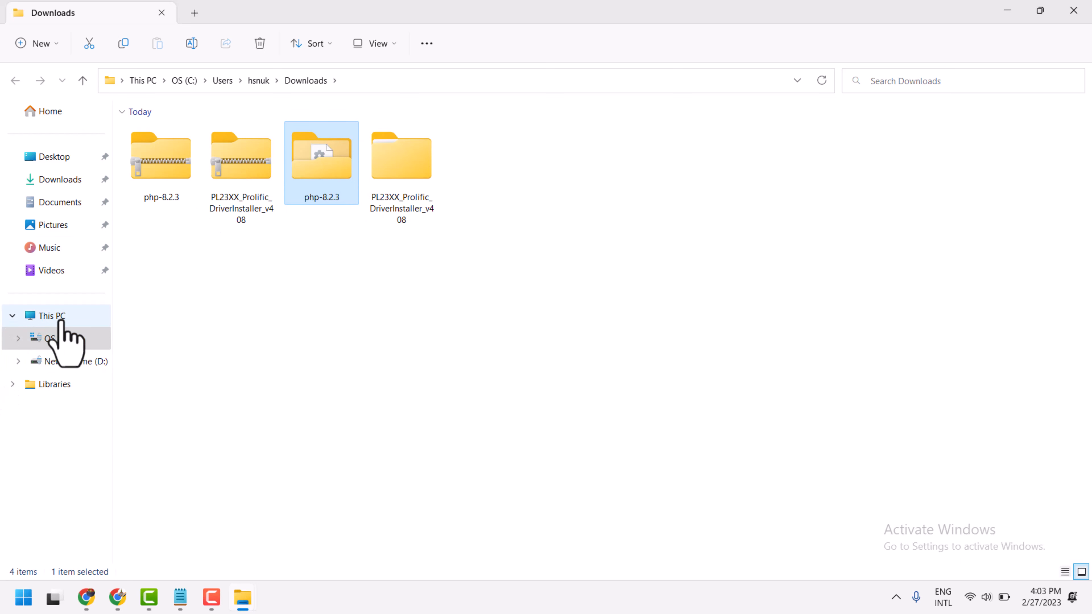
click(54, 338)
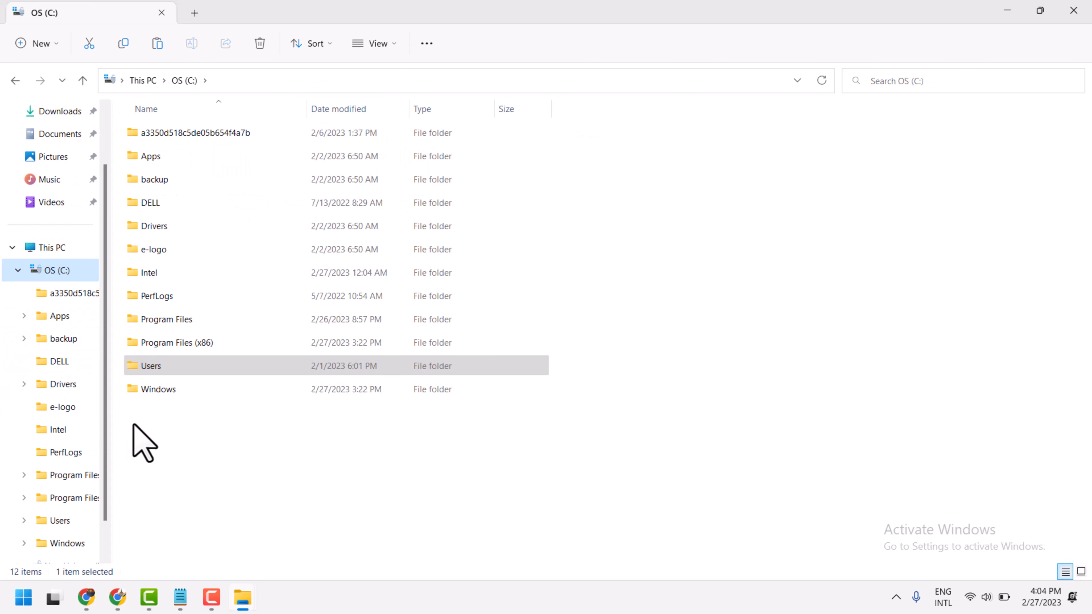
double_click(133, 320)
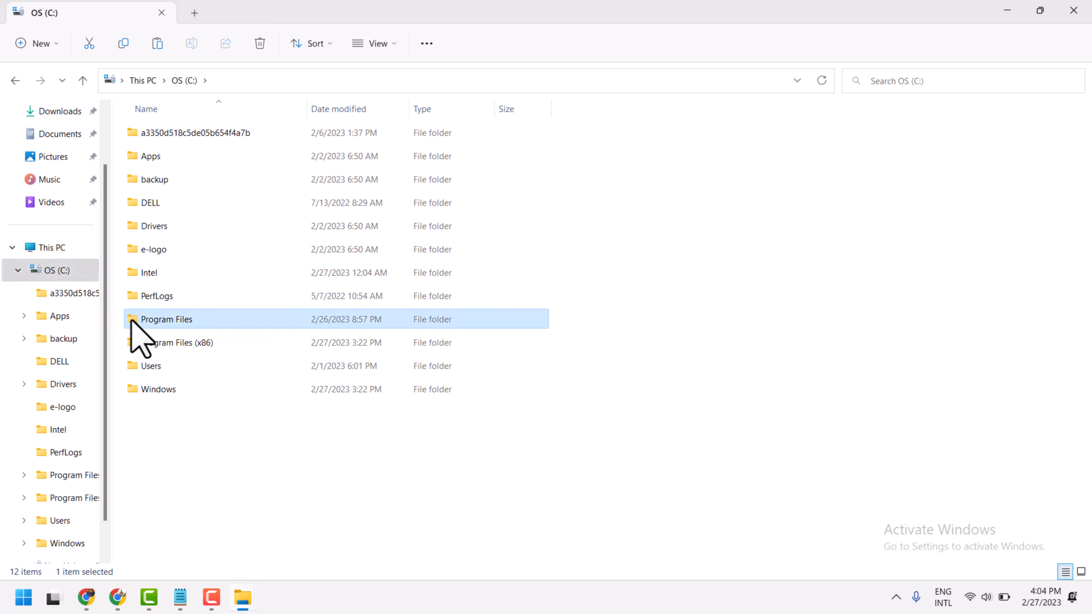
right_click(805, 185)
click(825, 199)
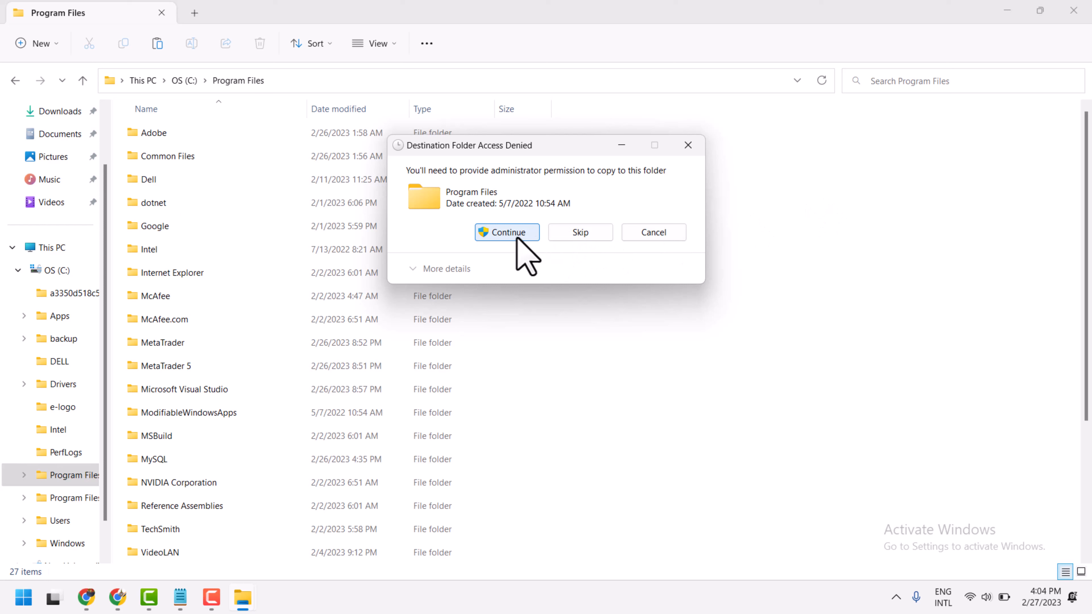
click(516, 237)
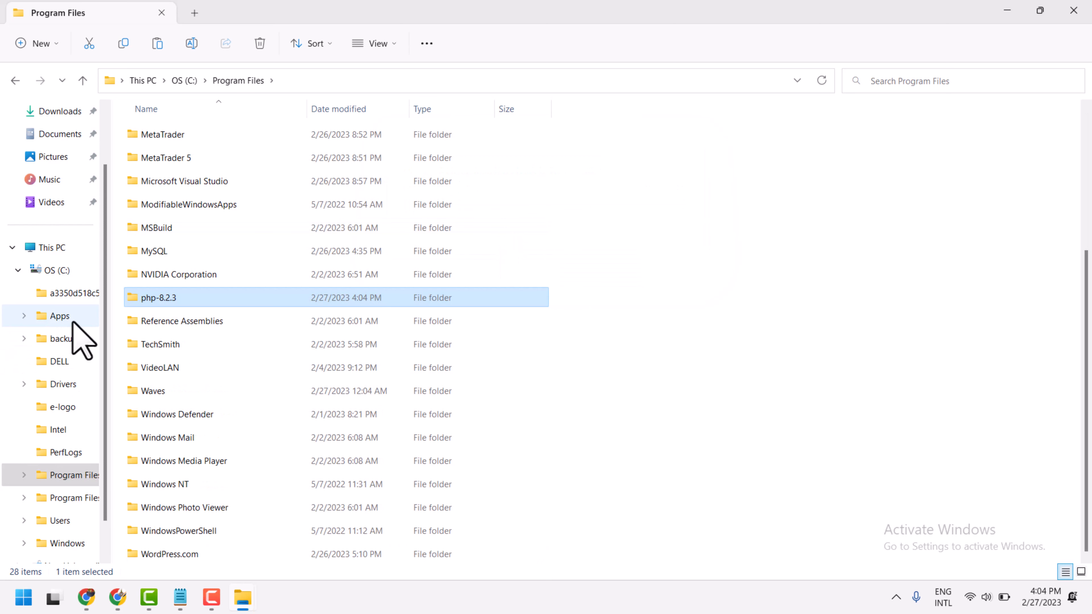
double_click(132, 301)
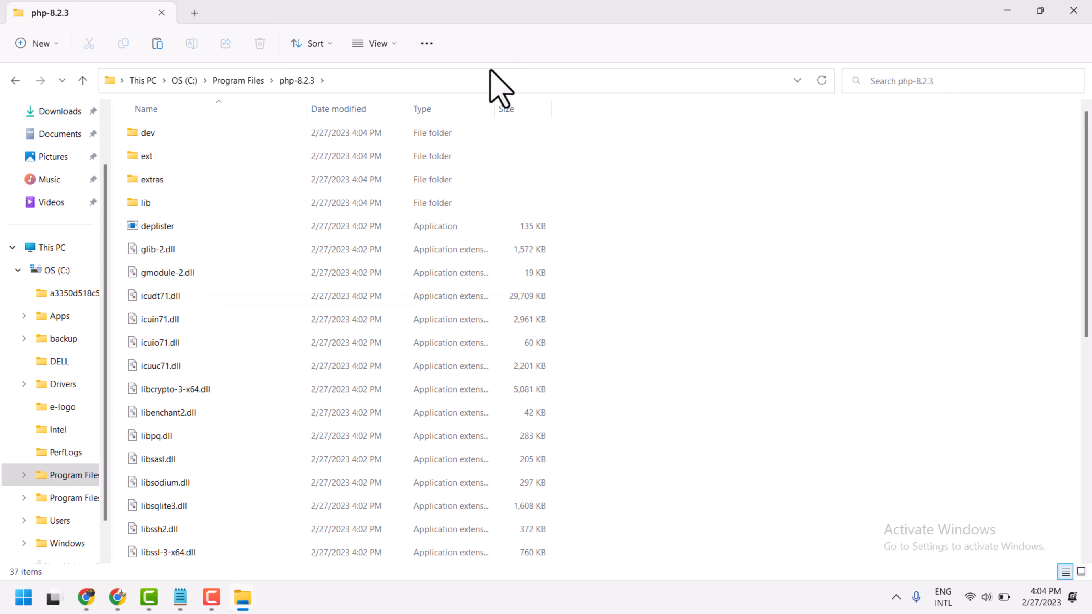
- Copy the full path of the C:\Program Files\php-8.2.3 folder
click(475, 80)
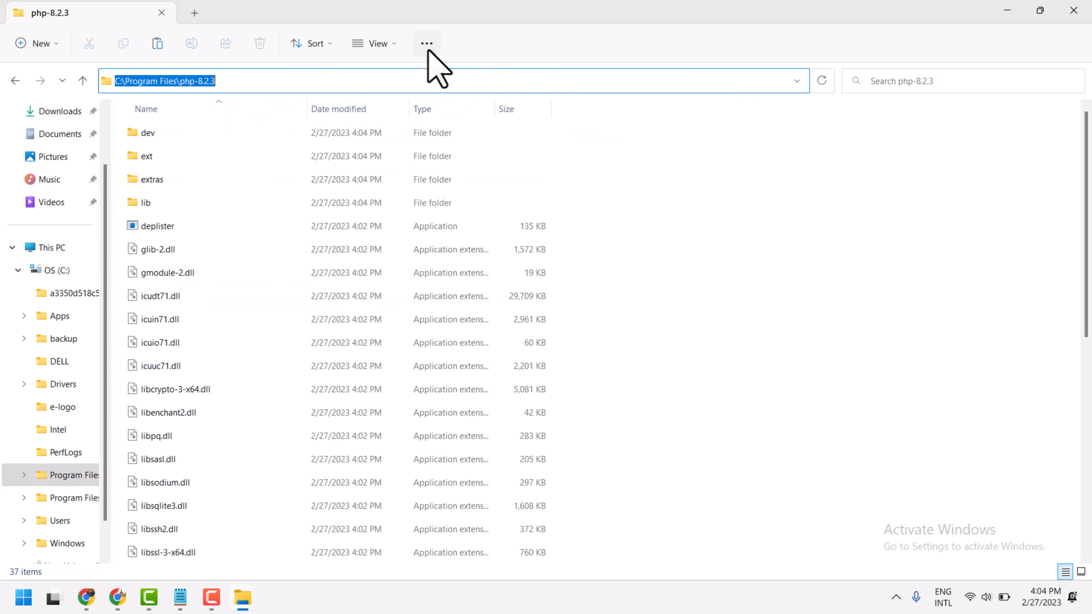
right_click(205, 82)
click(241, 126)
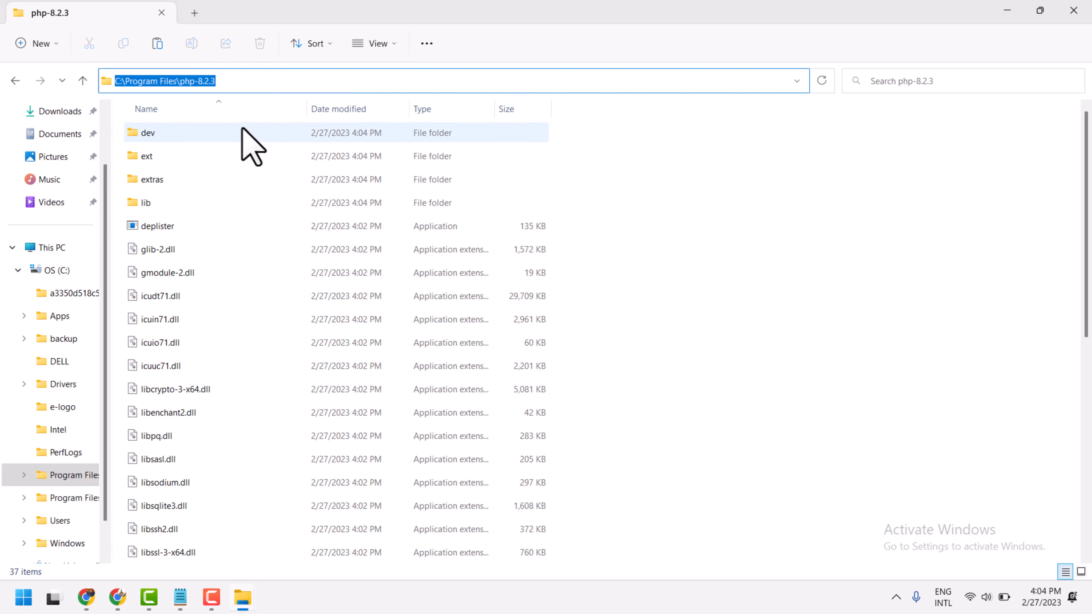
- Search Windows for "edit" and open the environment variables settings for the current account
click(16, 604)
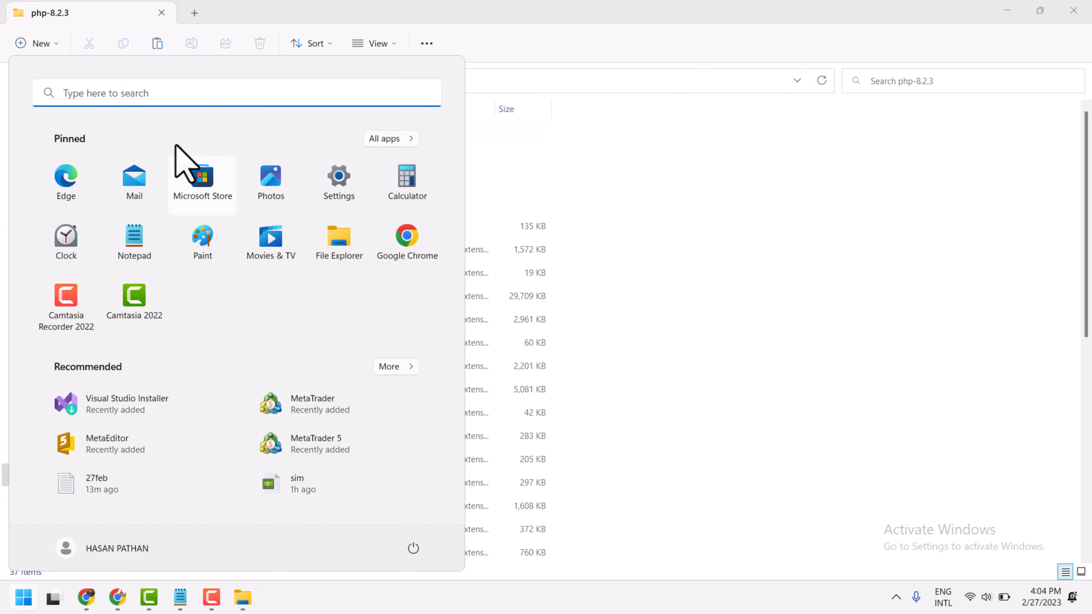
click(103, 92)
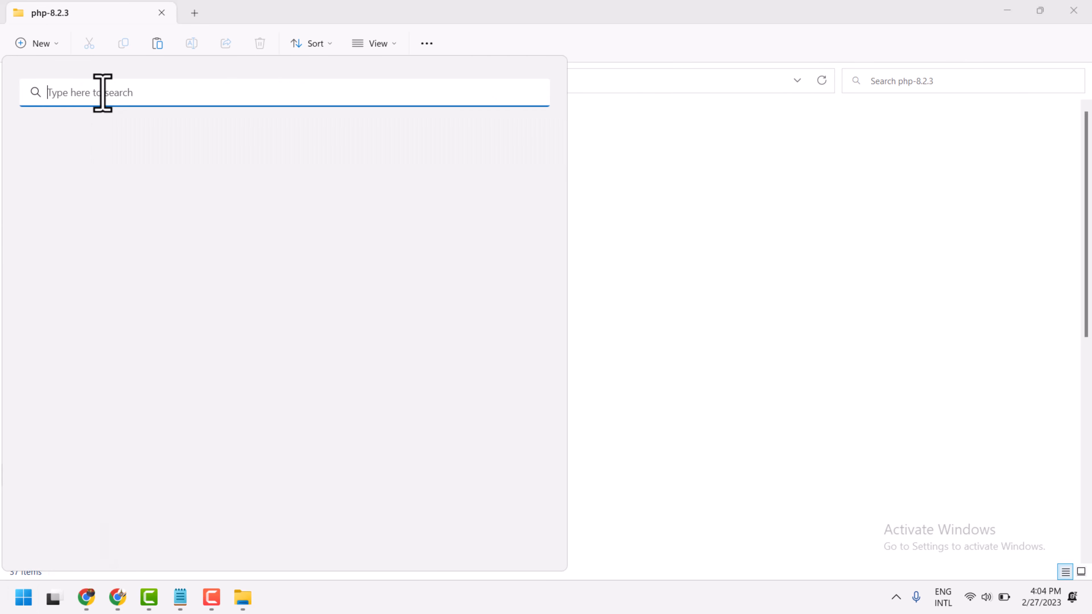
text(edit)
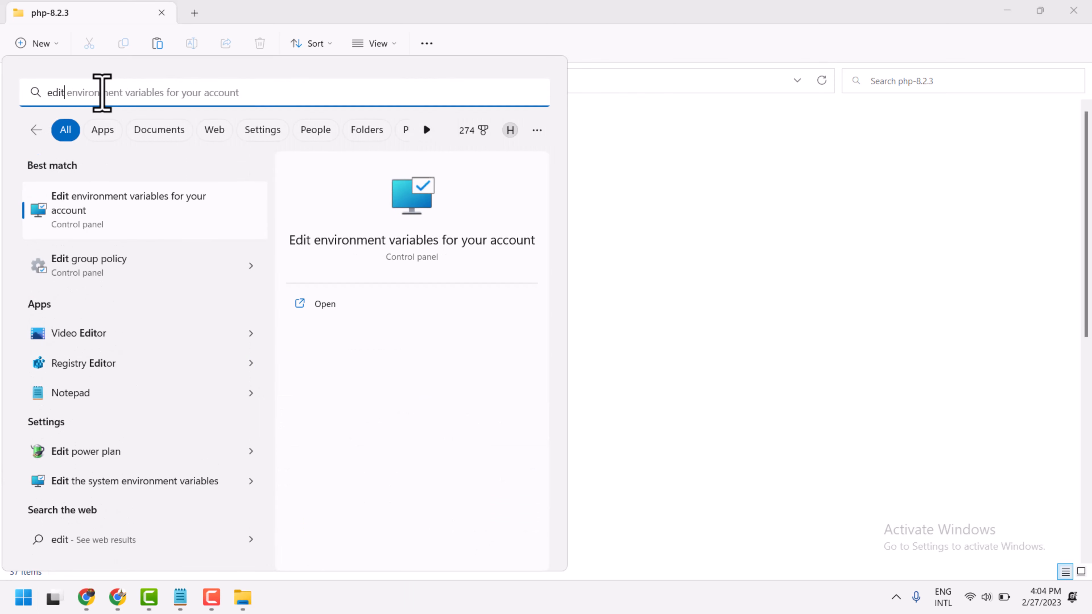
click(84, 203)
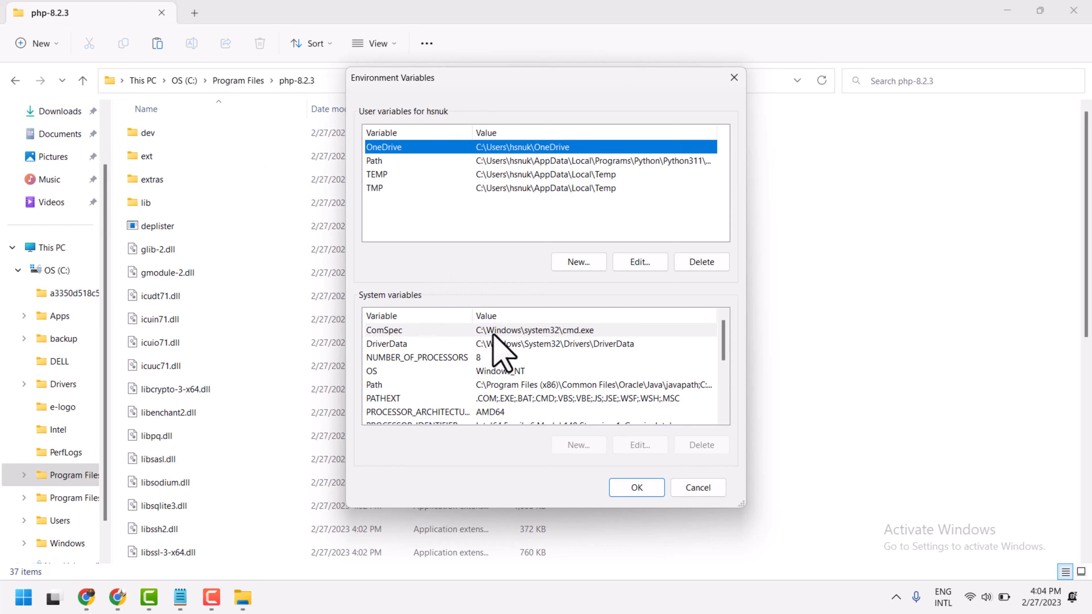
scroll(495, 375, down, 3)
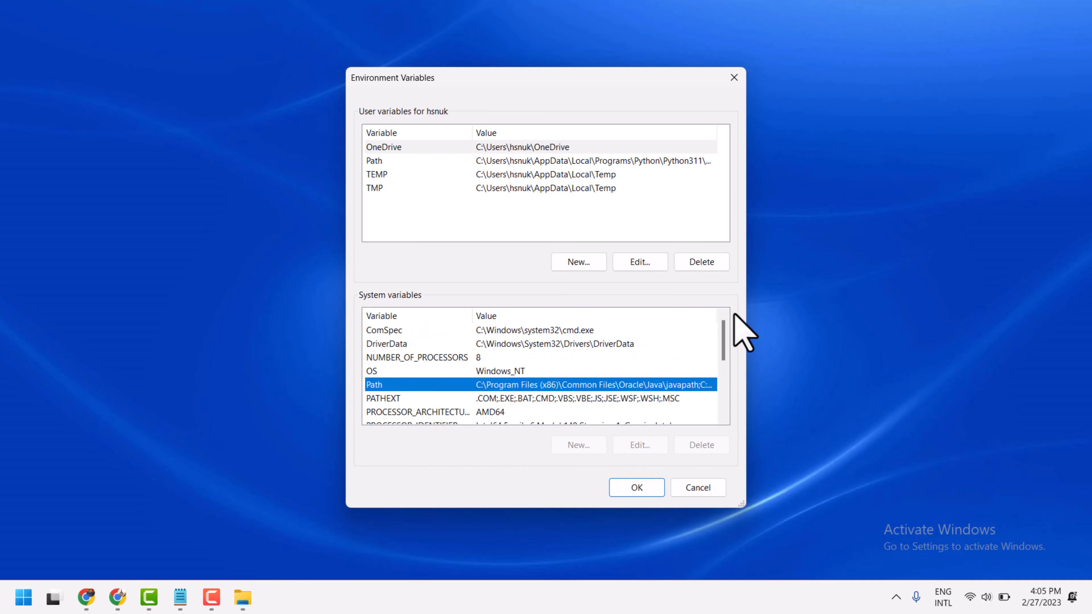
- Add C:\Program Files\php-8.2.3 as a new entry in the user Path variable and save the environment variables
click(377, 163)
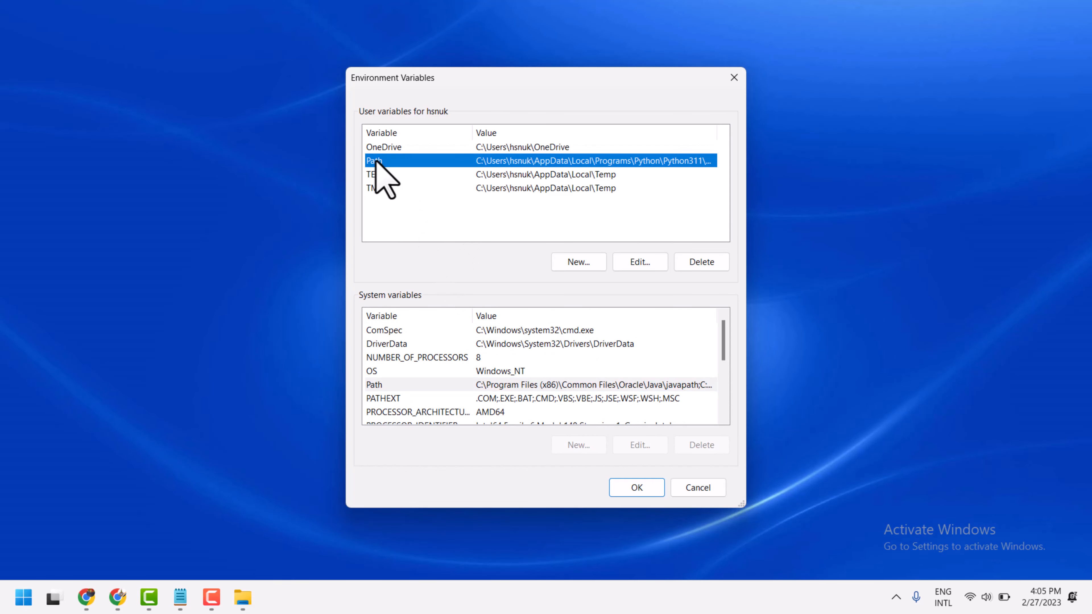
click(640, 263)
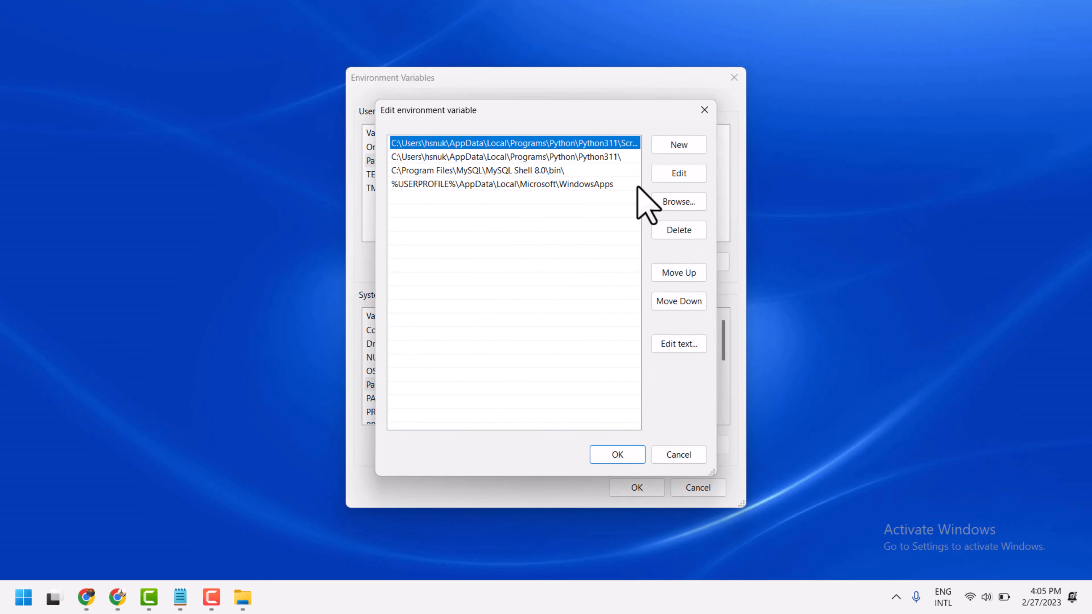
click(681, 148)
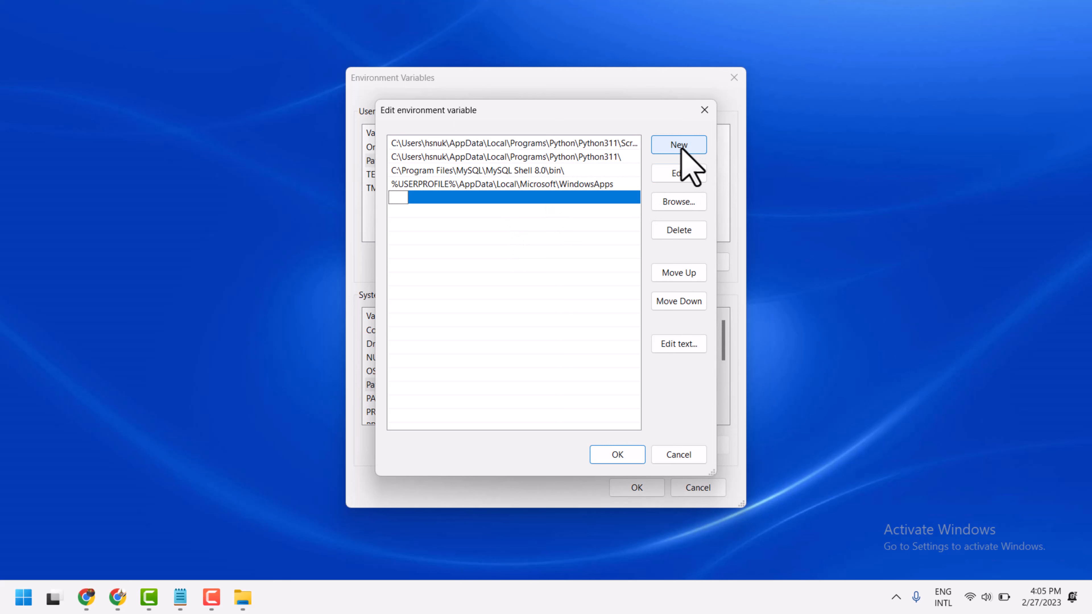
key(ctrl+v)
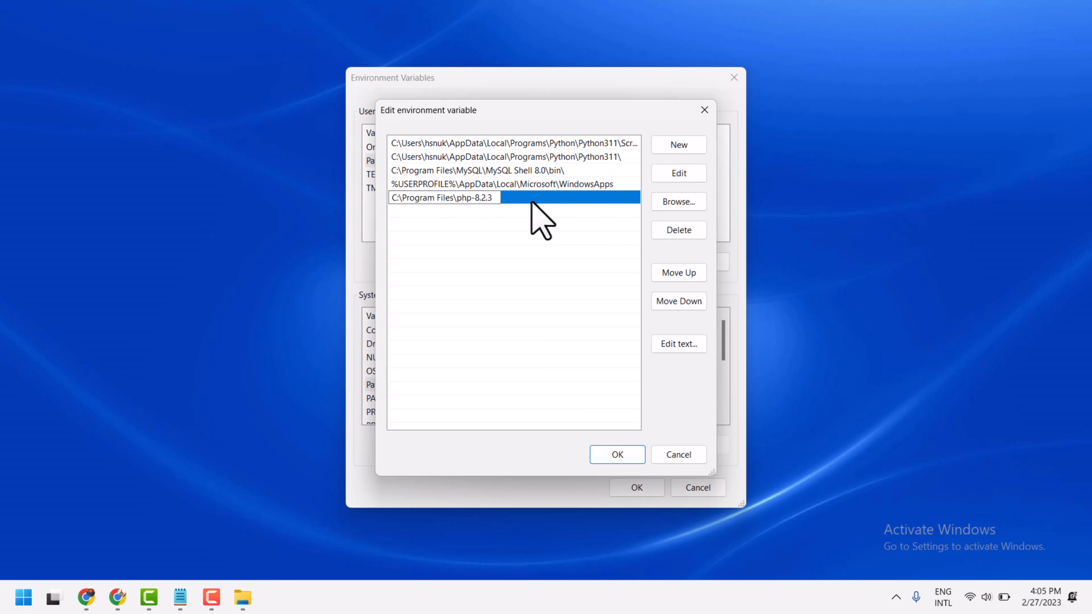
click(614, 452)
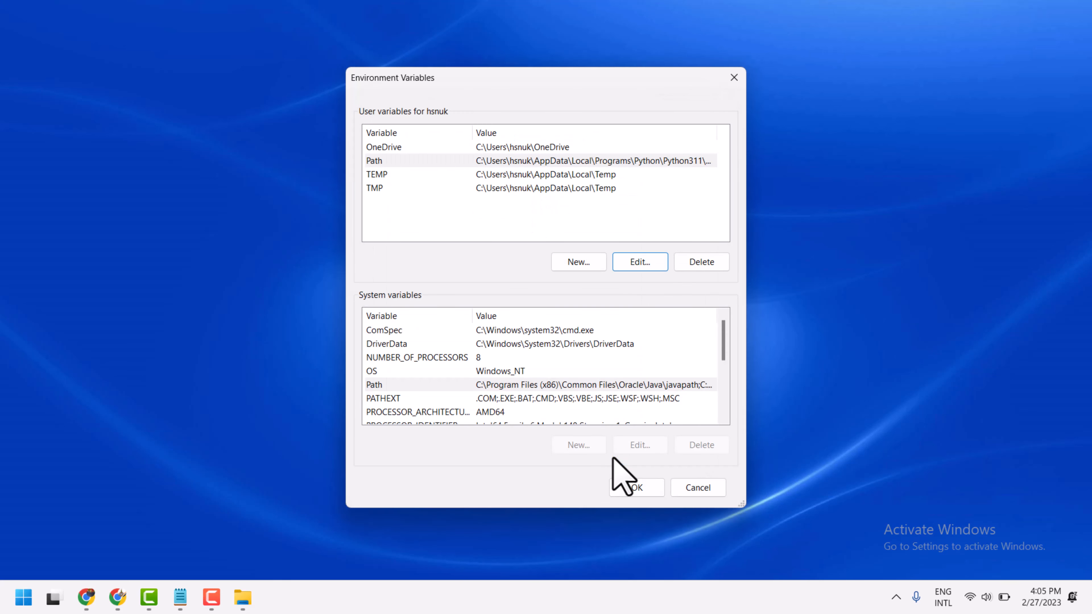
click(637, 487)
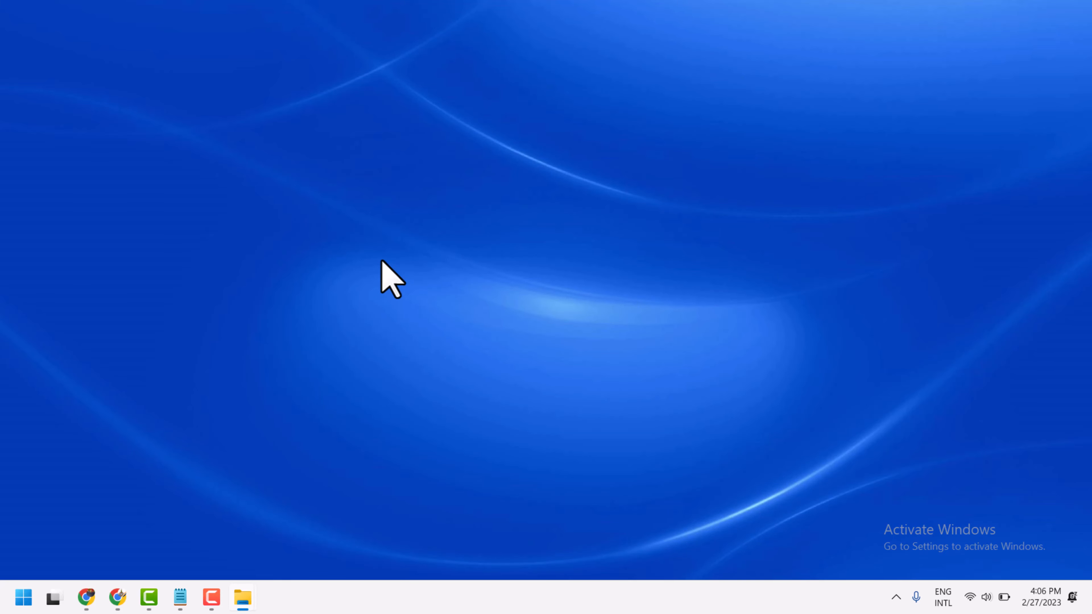
- Search Windows for "cmd" and open Command Prompt
click(23, 599)
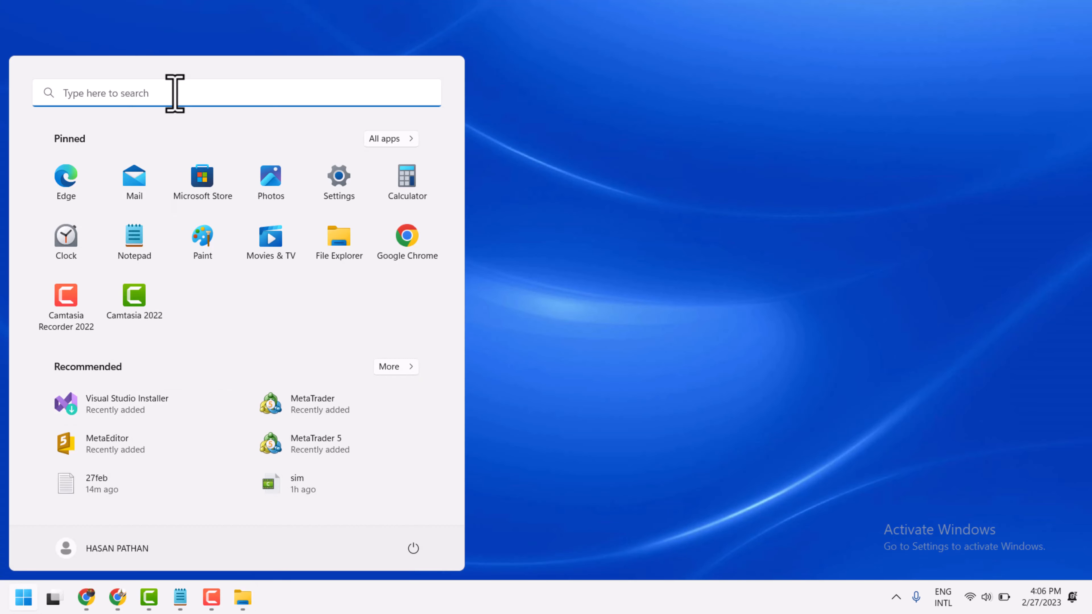
click(172, 93)
text(c)
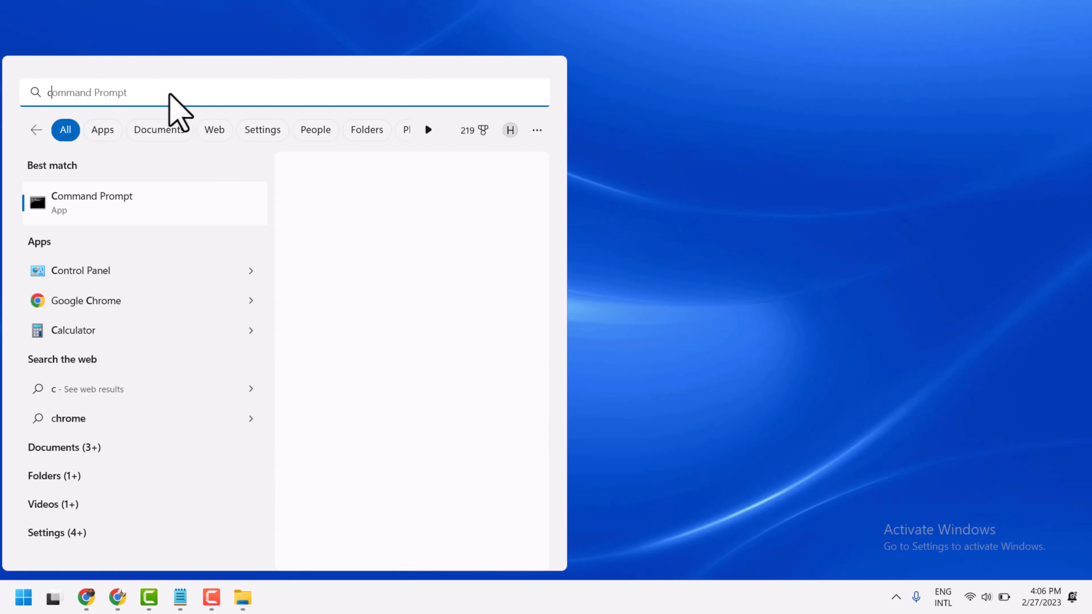
text(m)
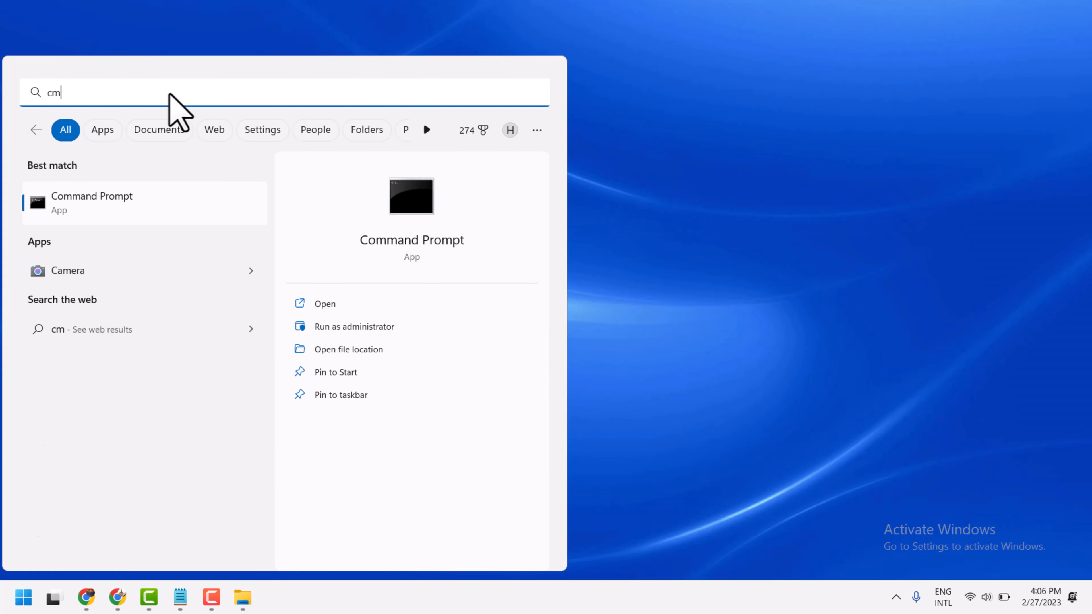
text(d)
click(119, 196)
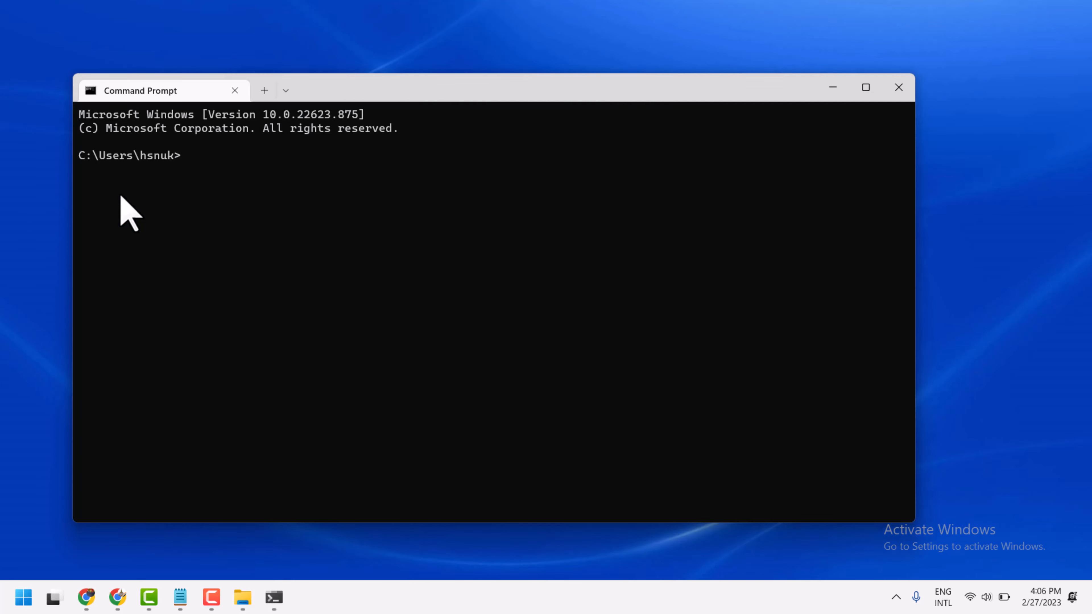
- Check the installed PHP version by running php - v and the corrected command php -v
text(php - v)
key(Return)
text(ph)
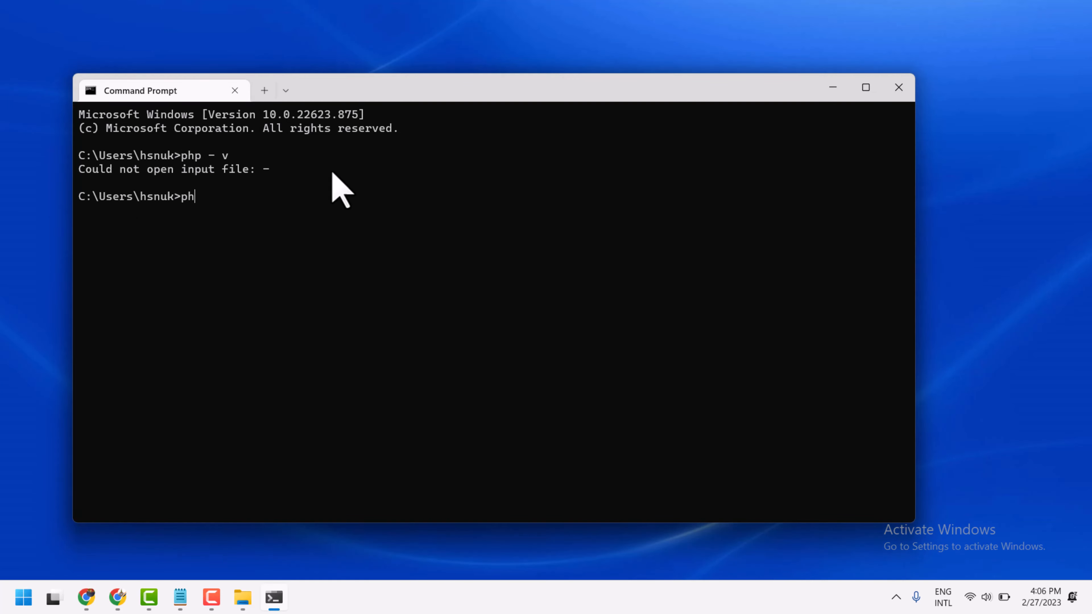
text(p -v)
key(Return)
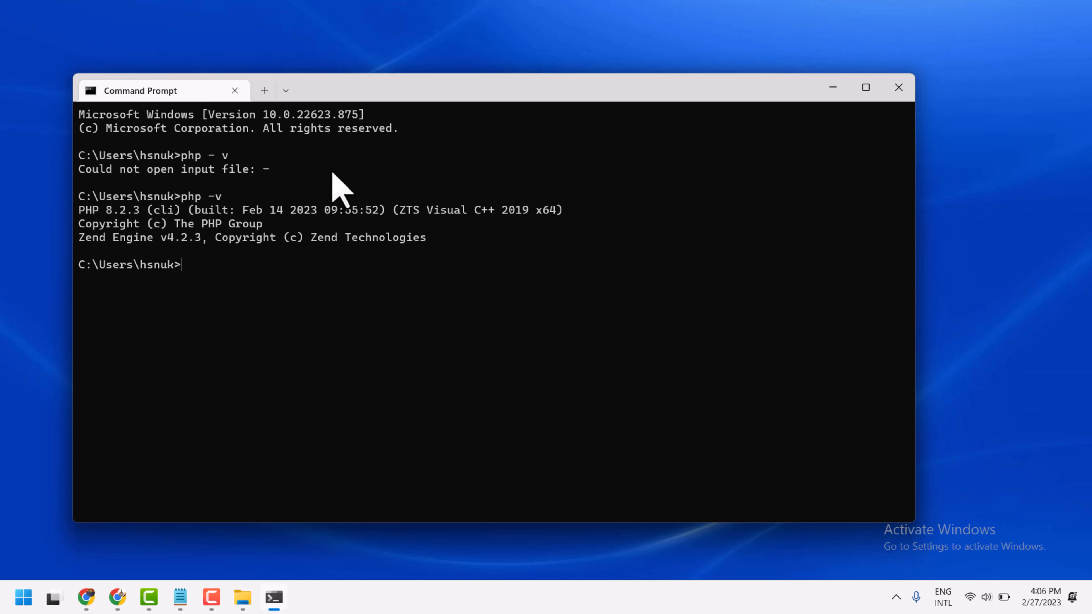